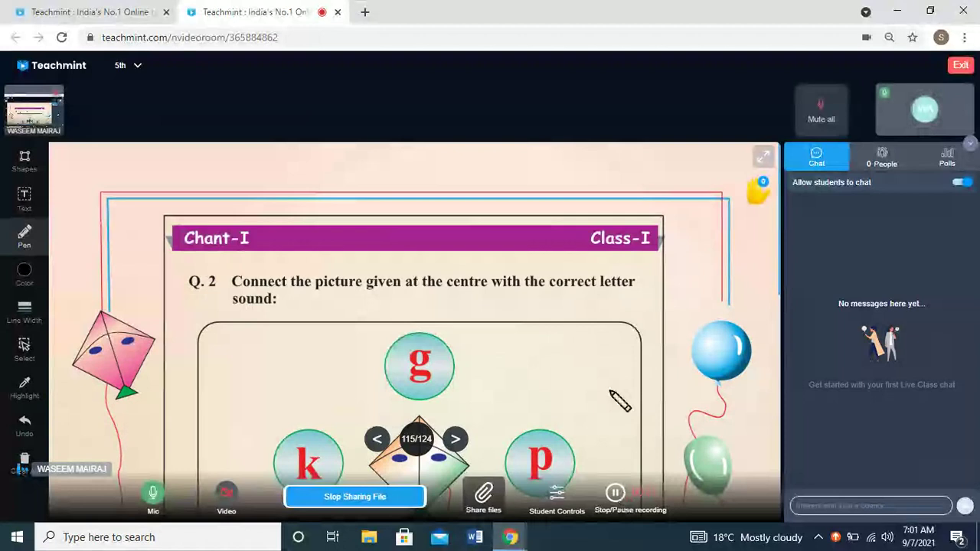
Draw pen lines joining k to the kite and j to the jug, then advance to slide 116
scroll(621, 400, down, 1)
scroll(621, 400, down, 1)
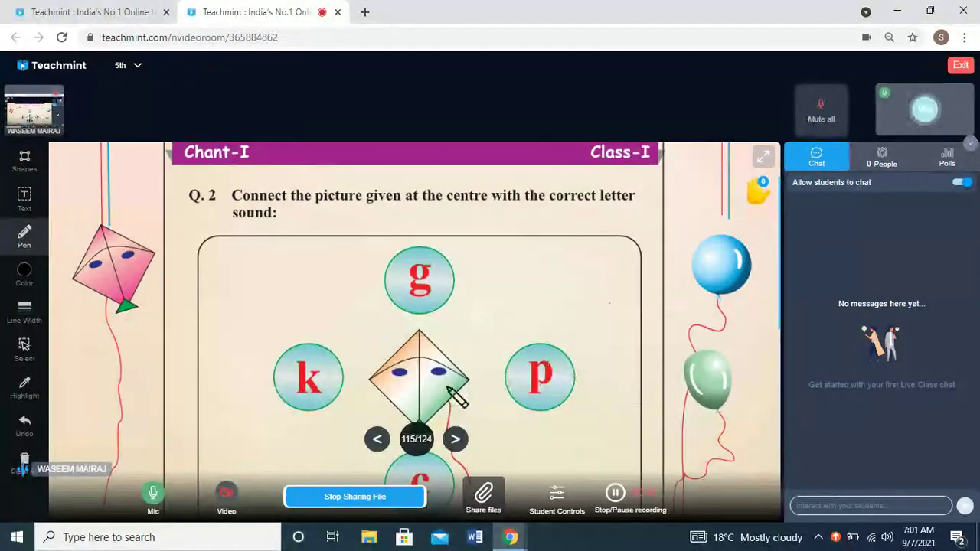
scroll(445, 397, down, 1)
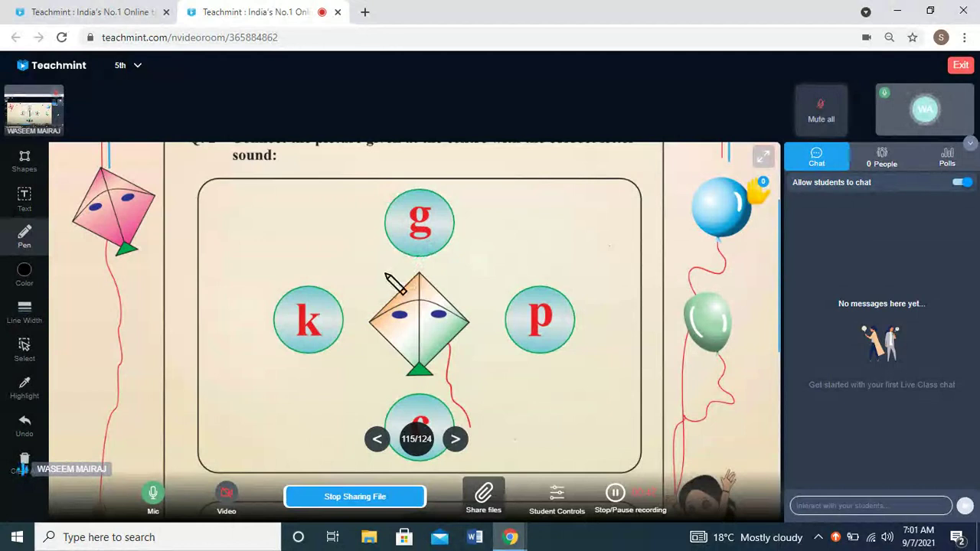
scroll(463, 356, down, 1)
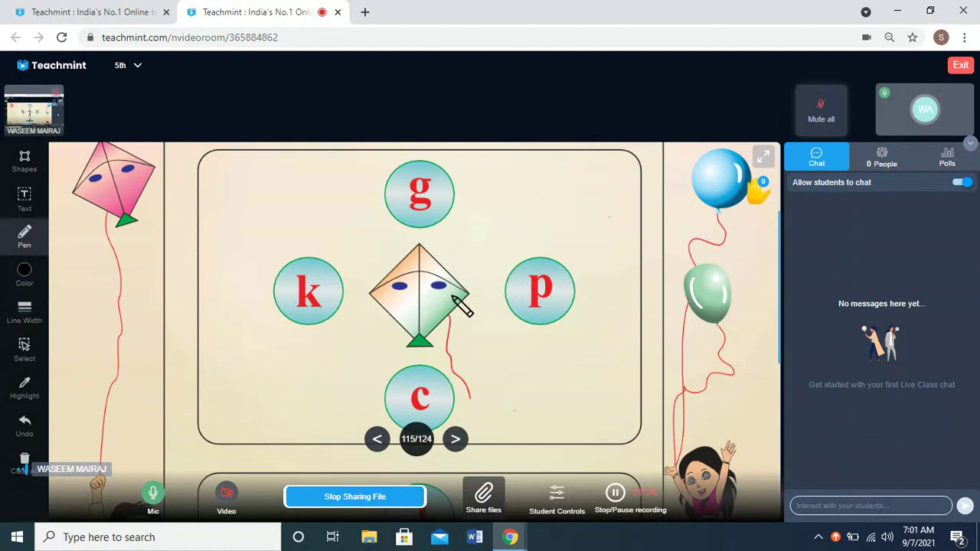
scroll(462, 306, up, 2)
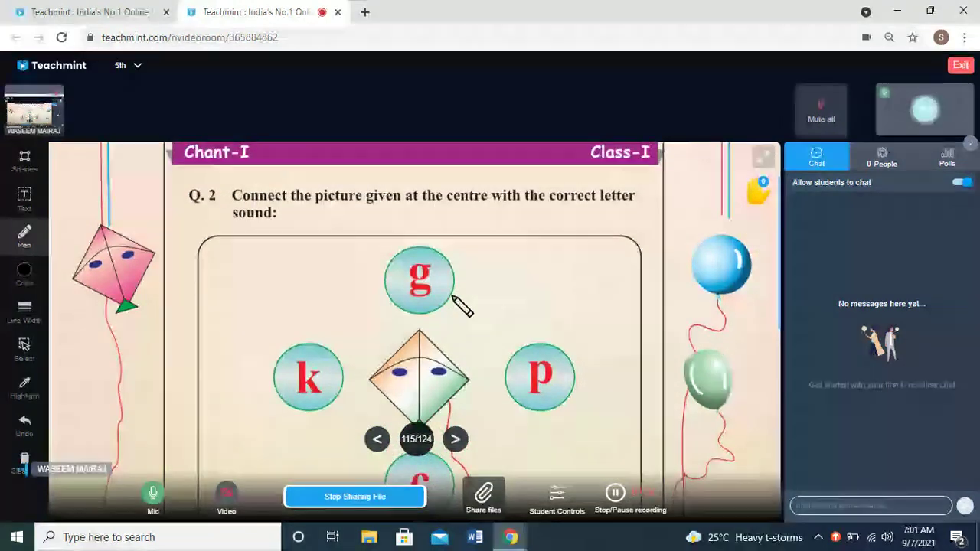
scroll(462, 306, down, 2)
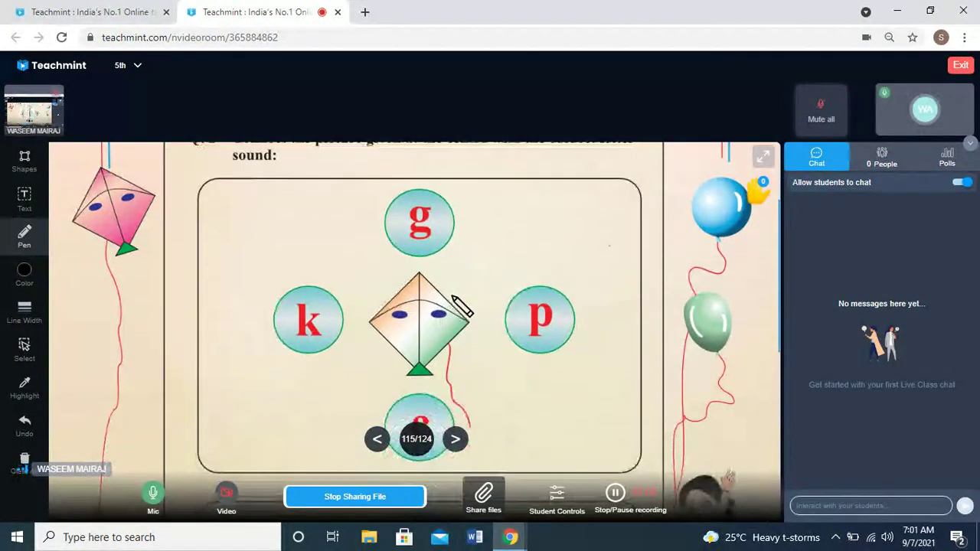
scroll(452, 295, down, 1)
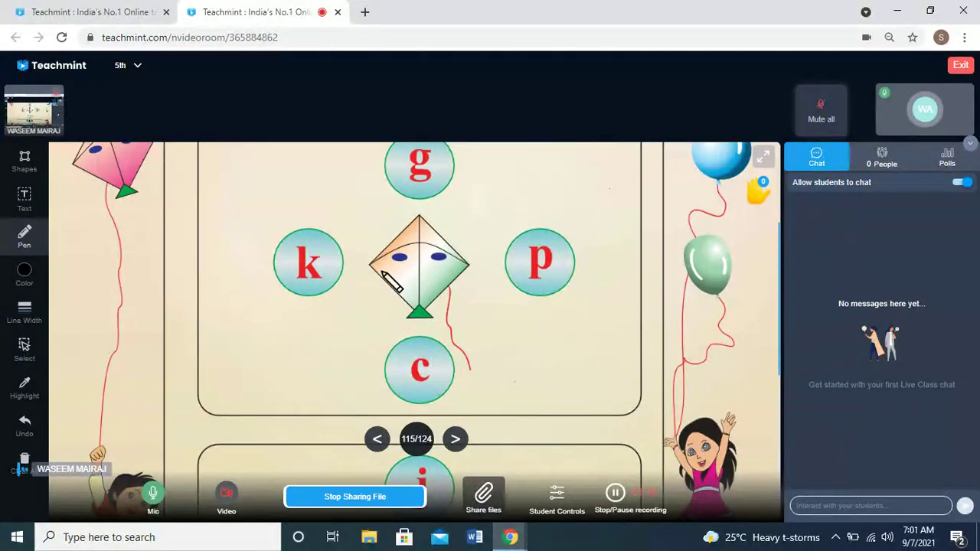
drag(335, 261, 406, 265)
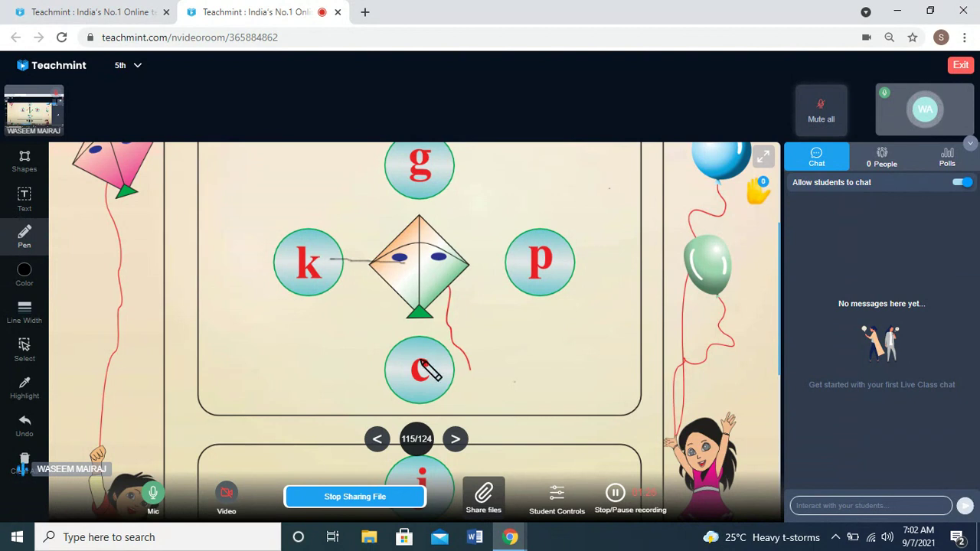
scroll(507, 420, down, 5)
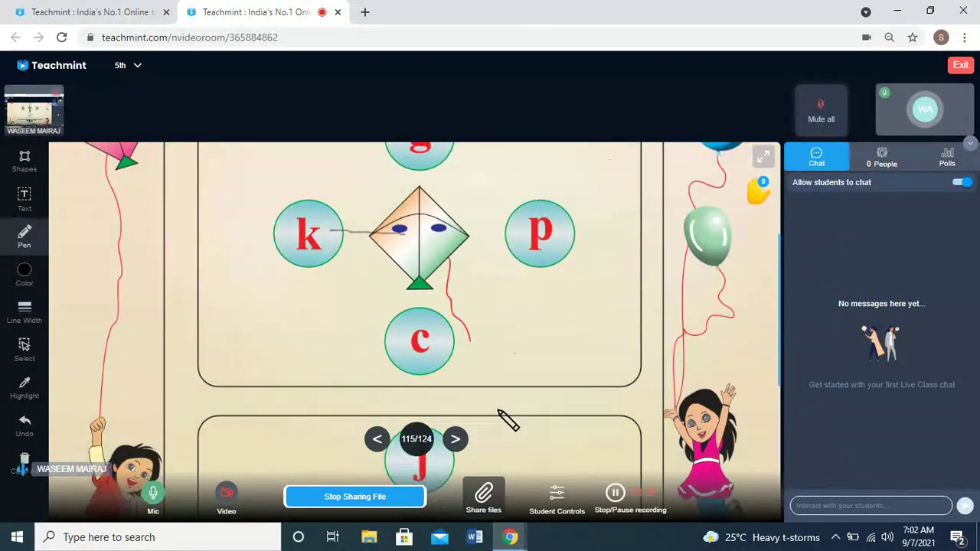
scroll(507, 420, down, 3)
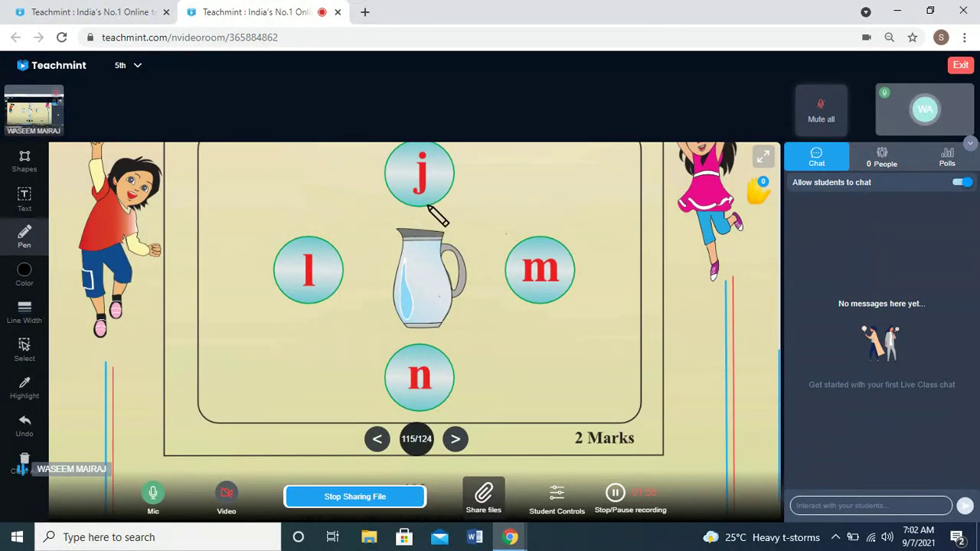
mouse_move(428, 207)
mouse_down()
mouse_move(429, 259)
mouse_move(439, 244)
mouse_up()
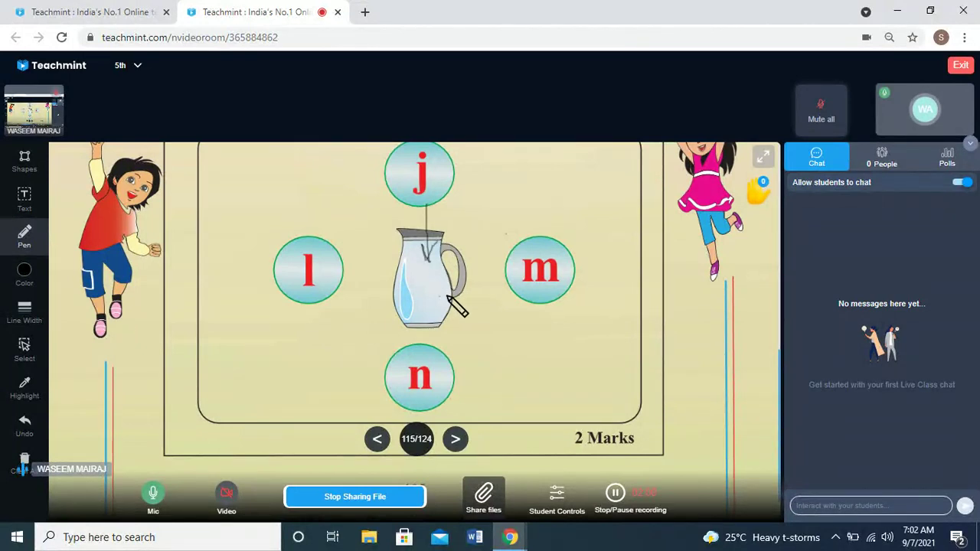
click(457, 441)
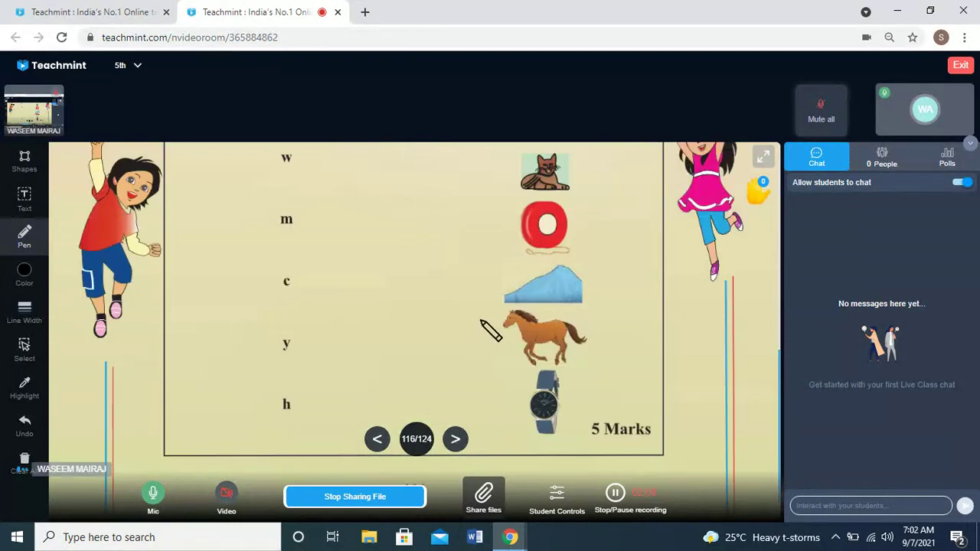
scroll(484, 326, up, 1)
scroll(484, 326, up, 10)
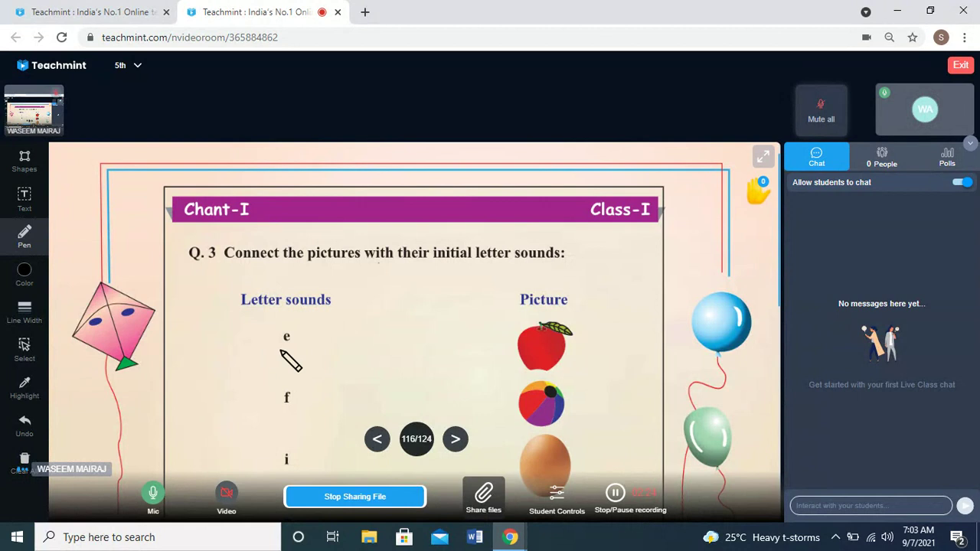
scroll(521, 340, down, 3)
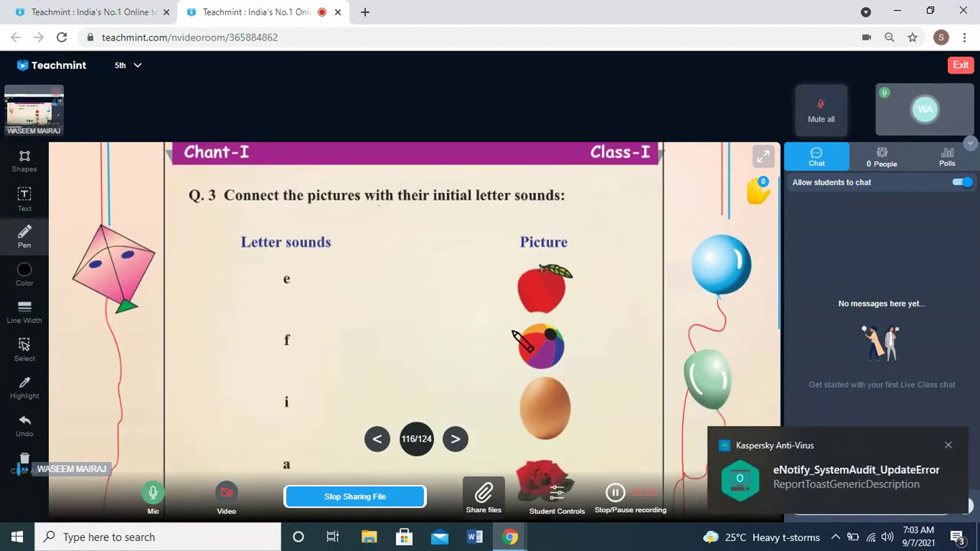
scroll(521, 340, down, 1)
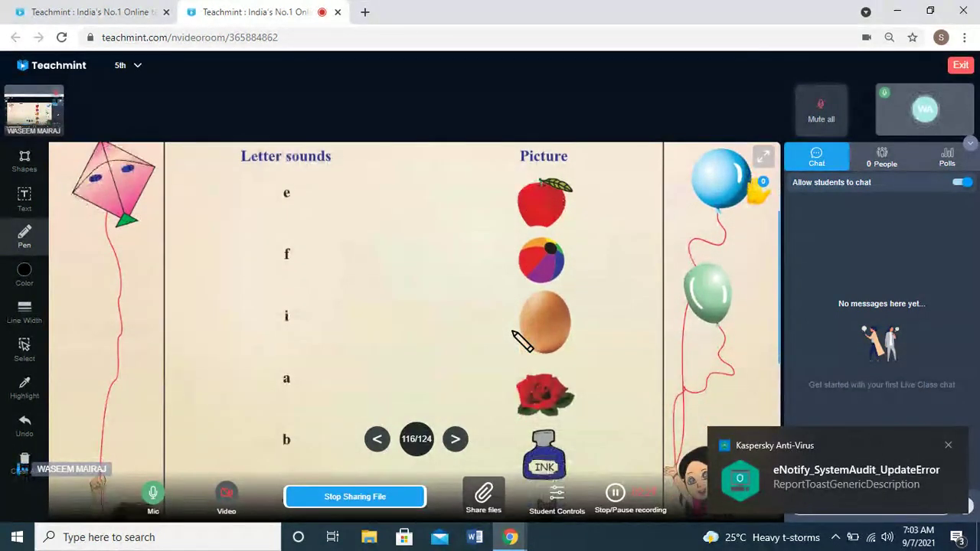
click(949, 446)
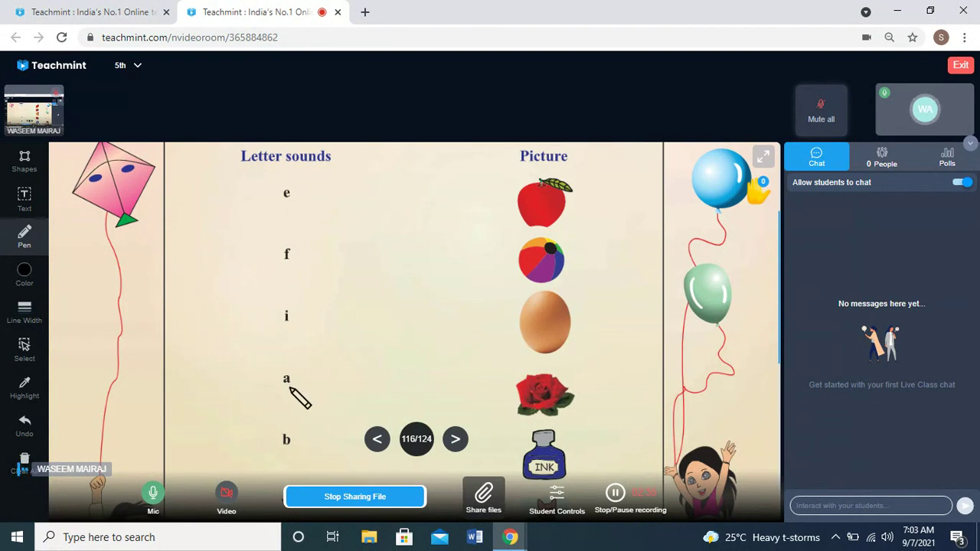
scroll(291, 449, down, 4)
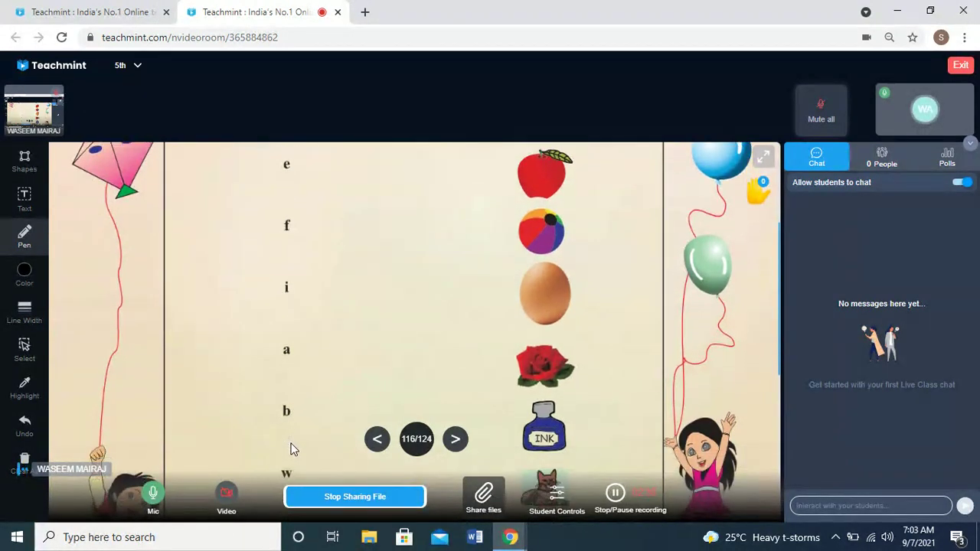
scroll(291, 450, down, 3)
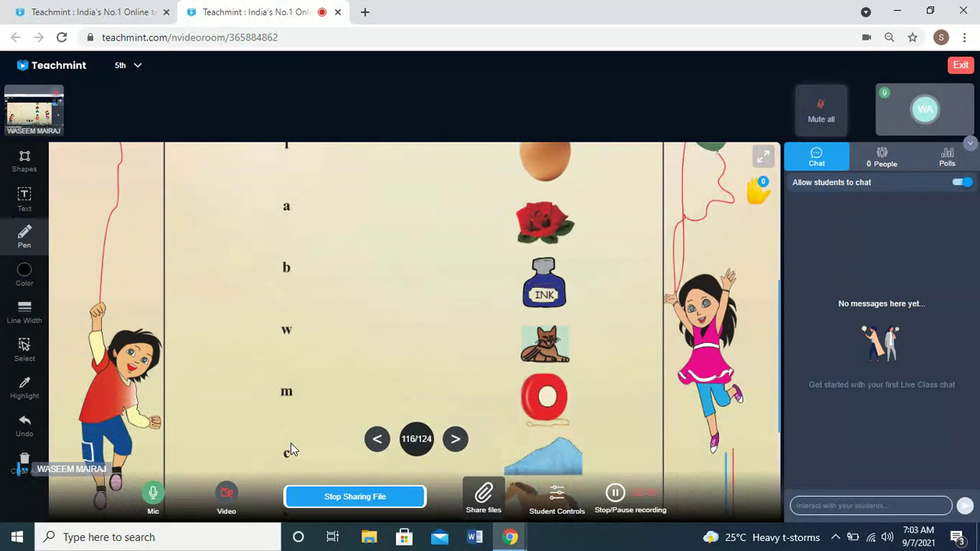
scroll(291, 450, down, 2)
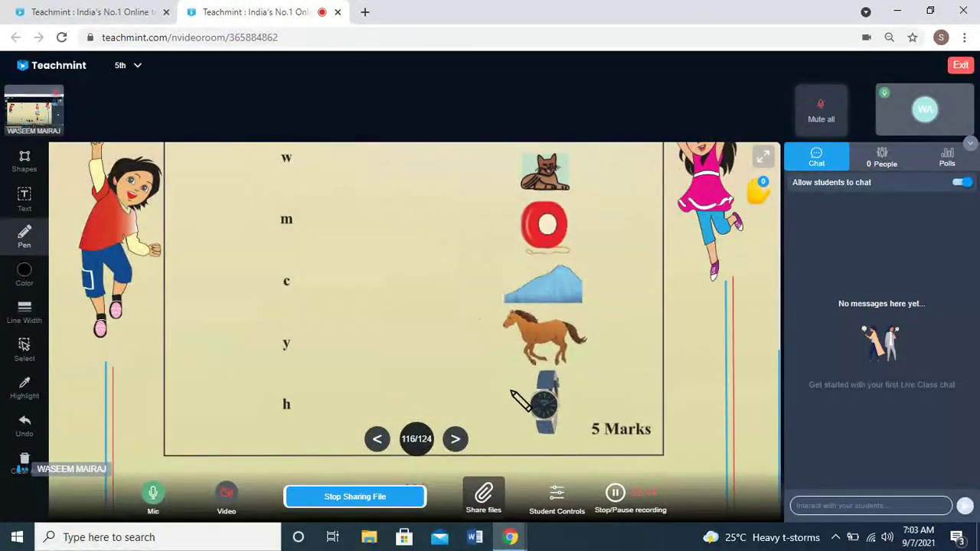
scroll(519, 400, up, 10)
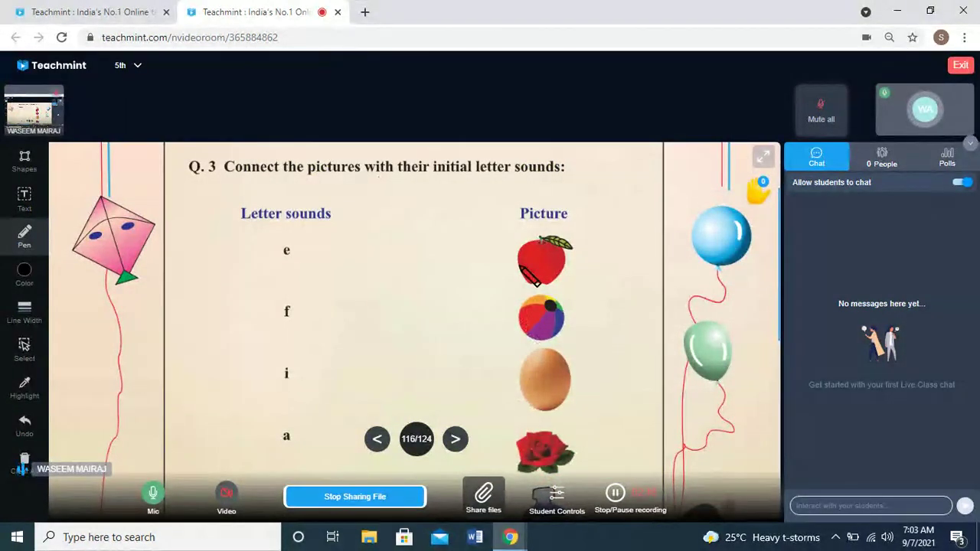
scroll(529, 276, down, 1)
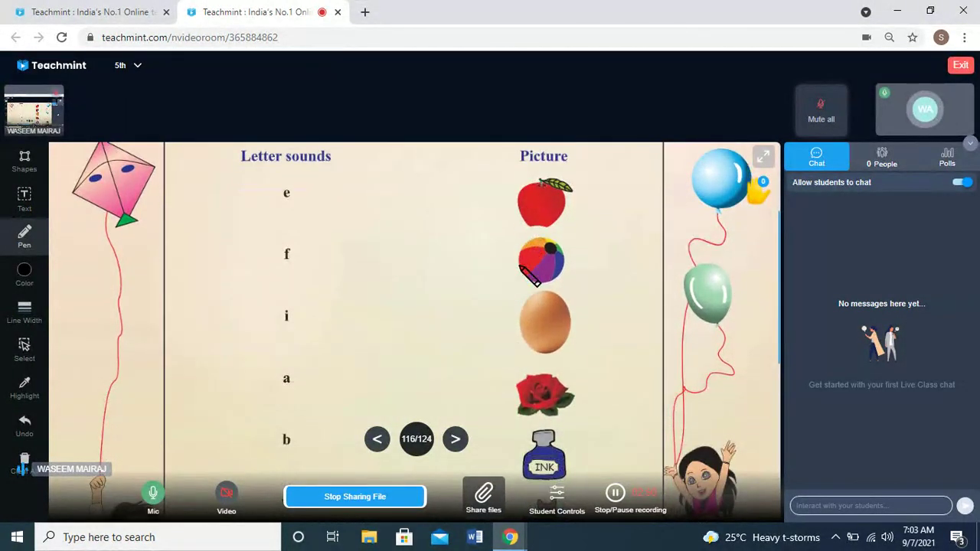
scroll(521, 268, down, 2)
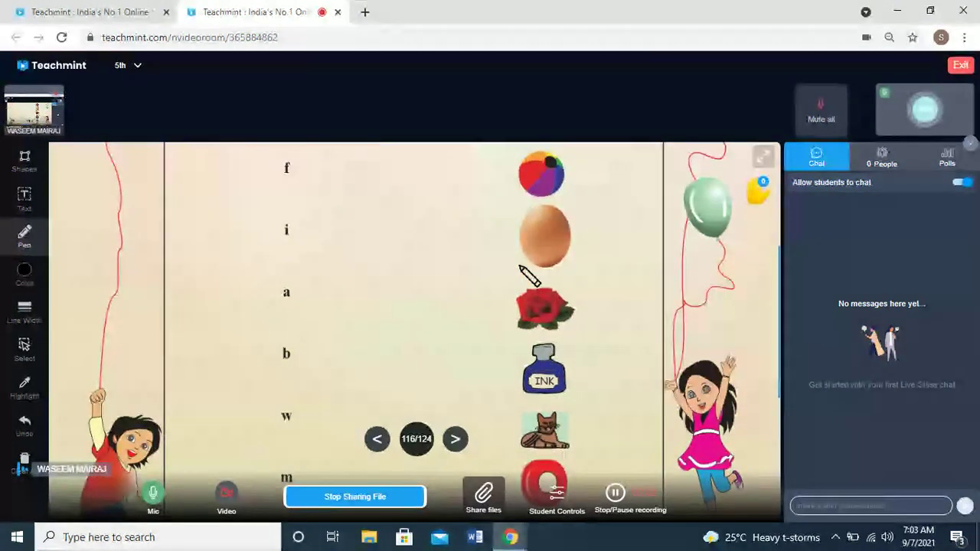
scroll(528, 305, down, 2)
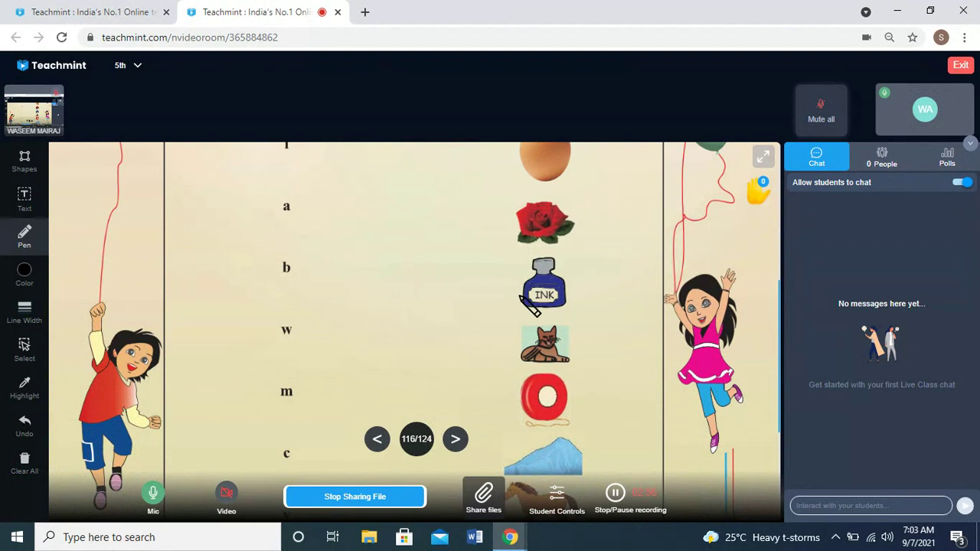
scroll(529, 305, down, 2)
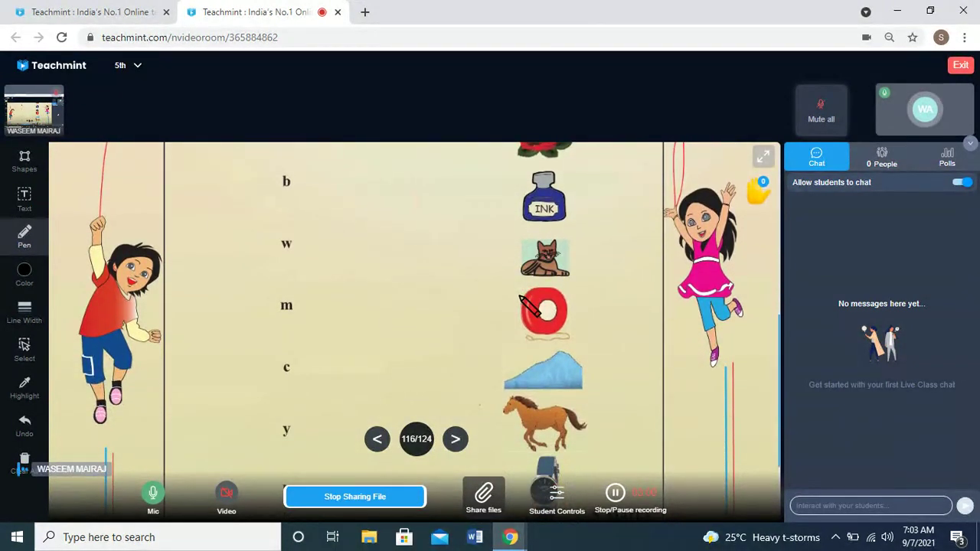
scroll(528, 305, down, 2)
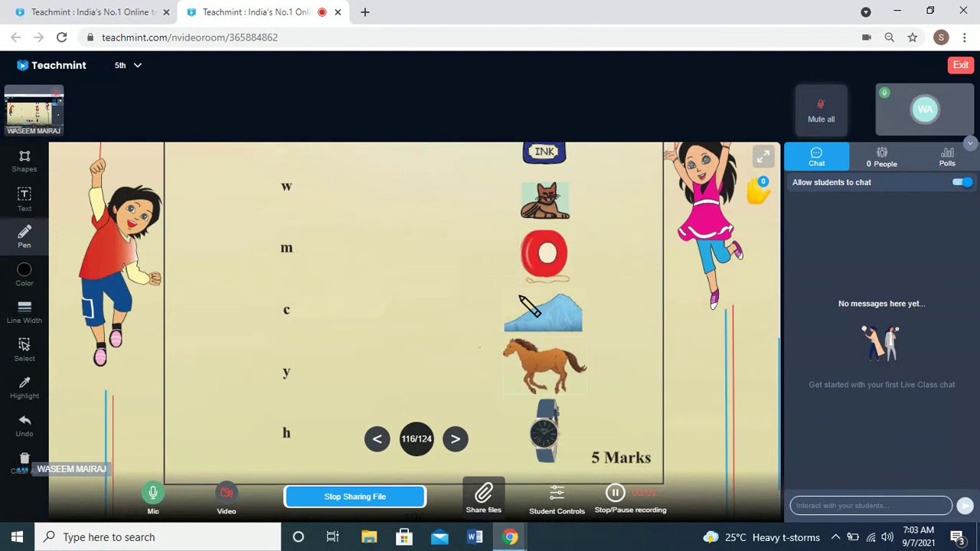
scroll(529, 305, down, 2)
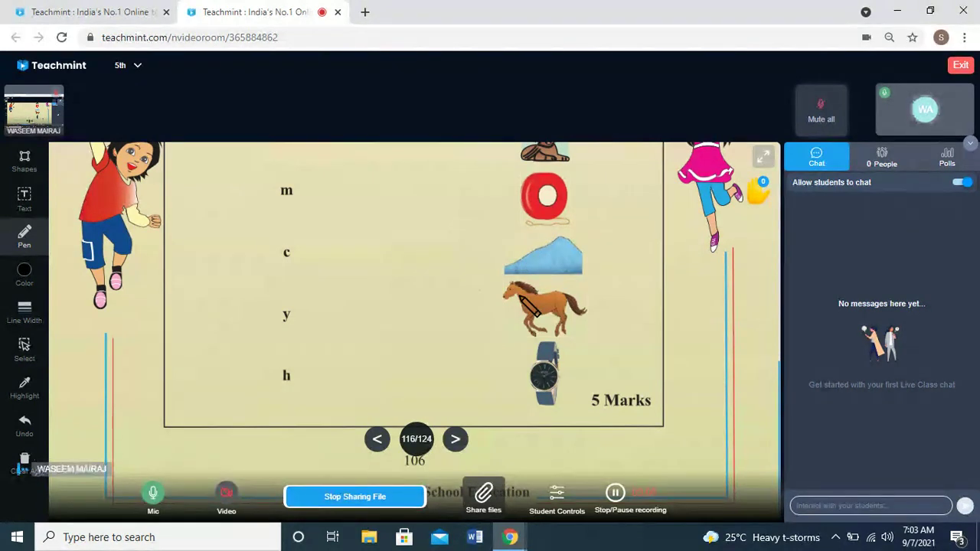
scroll(529, 305, down, 1)
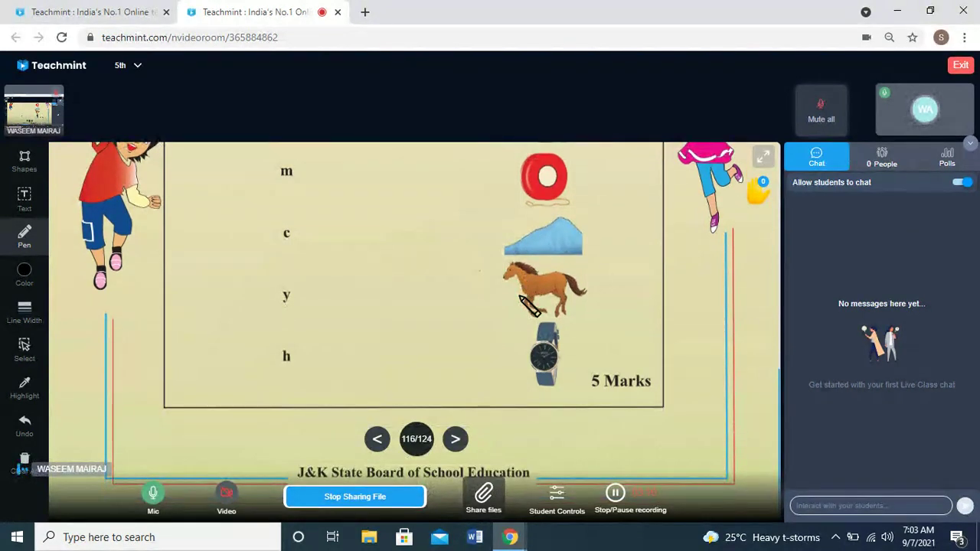
scroll(529, 304, down, 5)
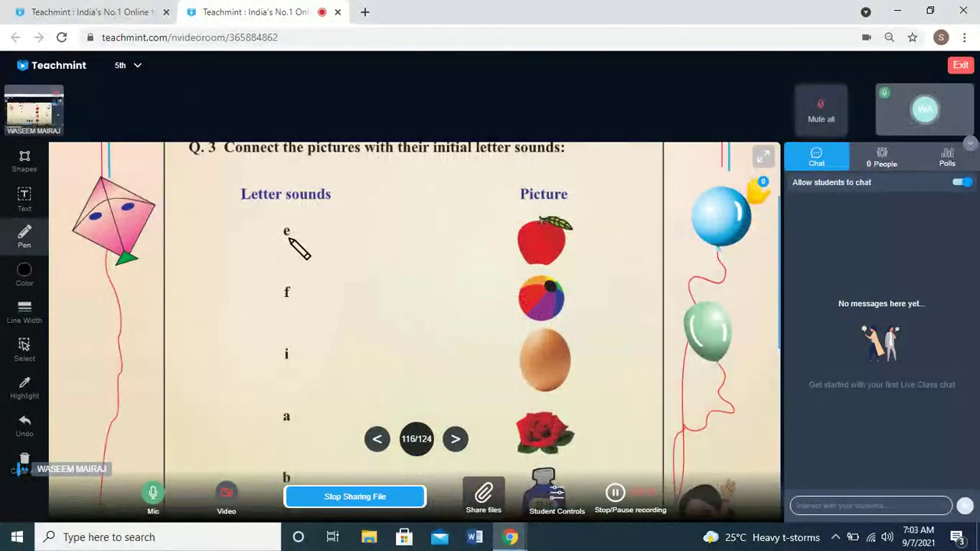
Draw pen lines matching e to egg, f to rose, i to ink bottle, a to apple, b to ball
mouse_move(285, 230)
mouse_down()
mouse_move(387, 294)
mouse_move(550, 346)
mouse_up()
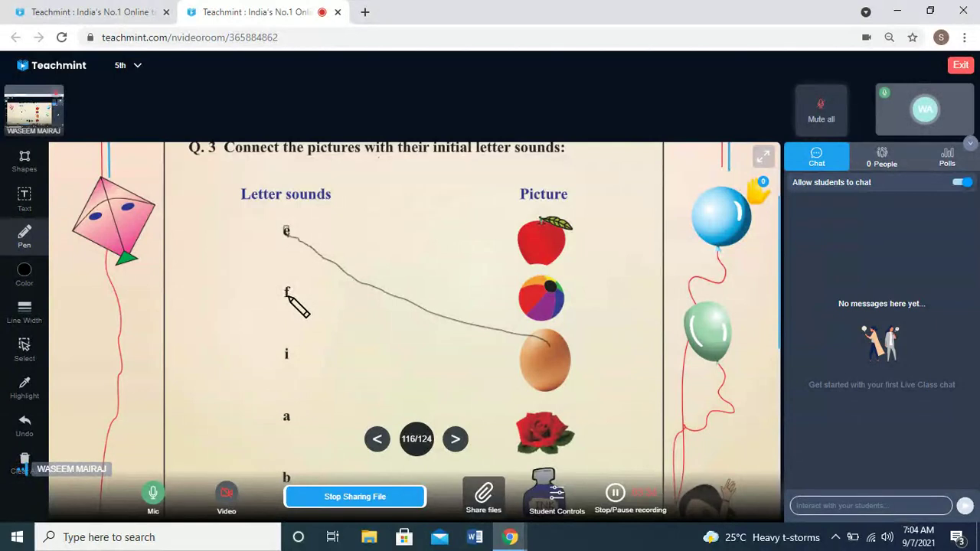
scroll(291, 297, down, 4)
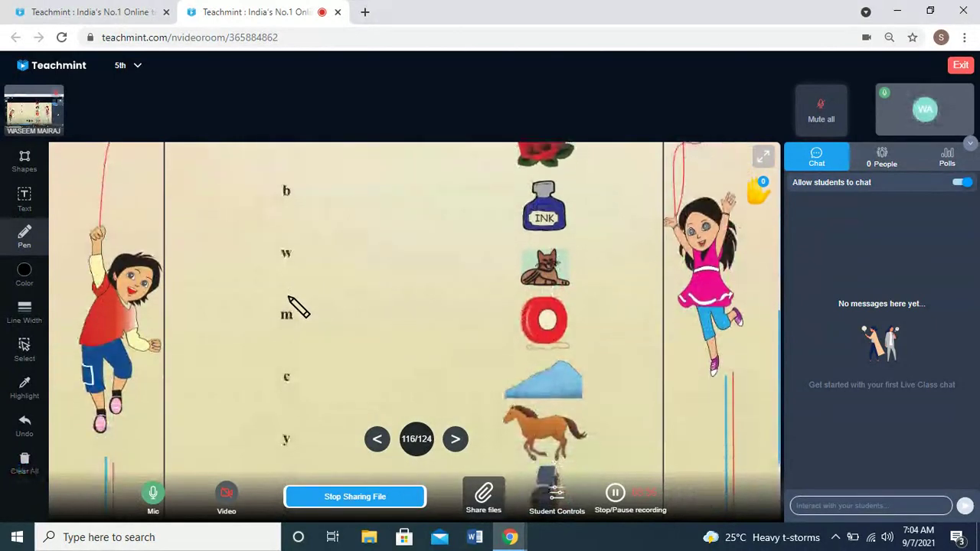
scroll(298, 307, down, 2)
scroll(298, 307, up, 1)
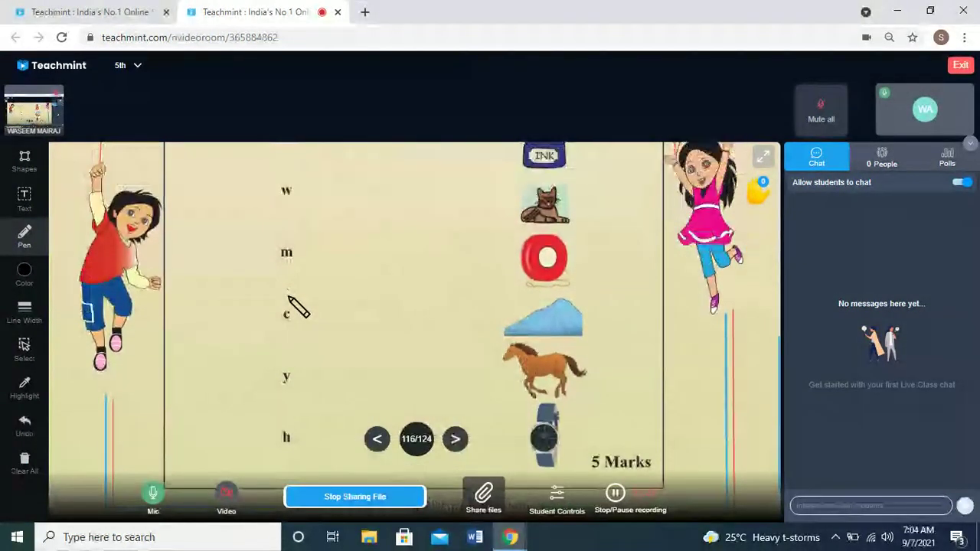
scroll(298, 306, up, 4)
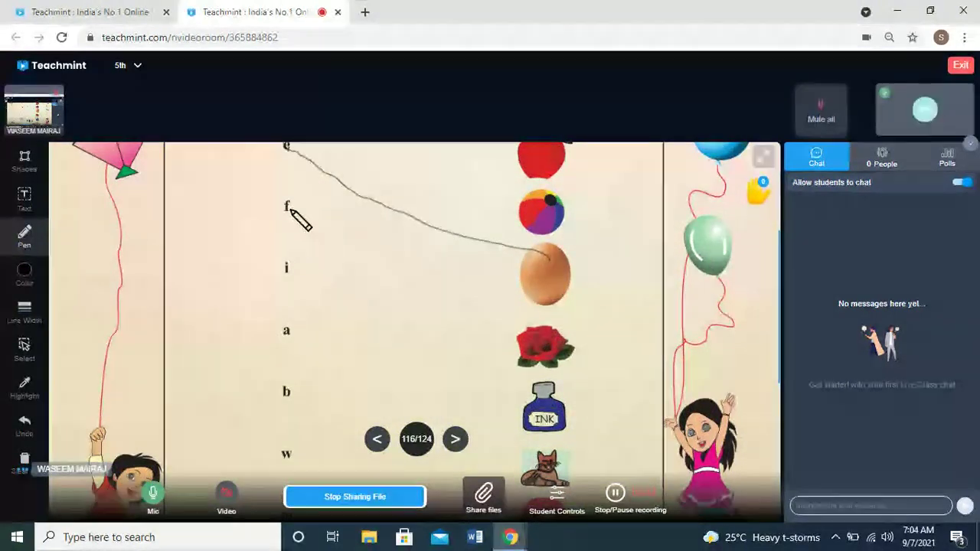
mouse_move(289, 208)
mouse_down()
mouse_move(469, 325)
mouse_move(536, 343)
mouse_up()
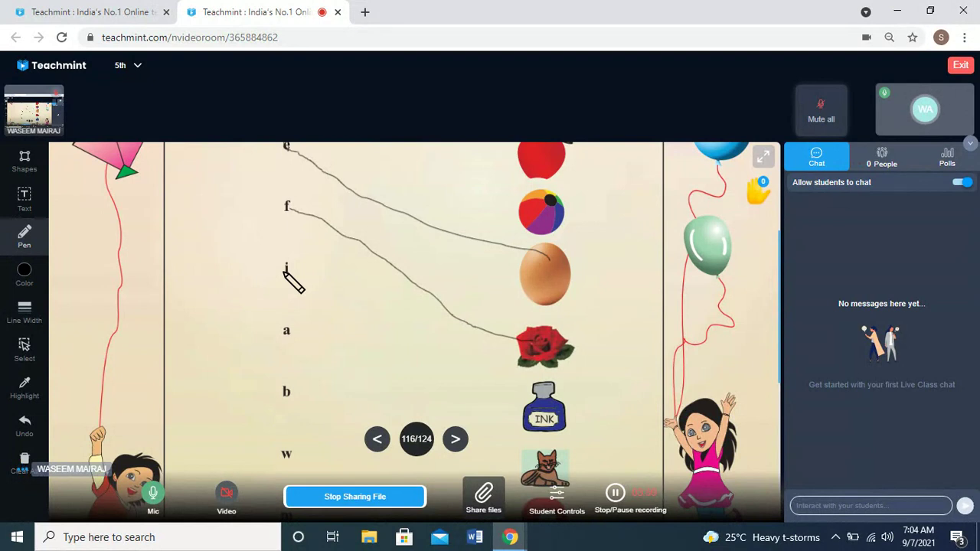
drag(285, 269, 534, 404)
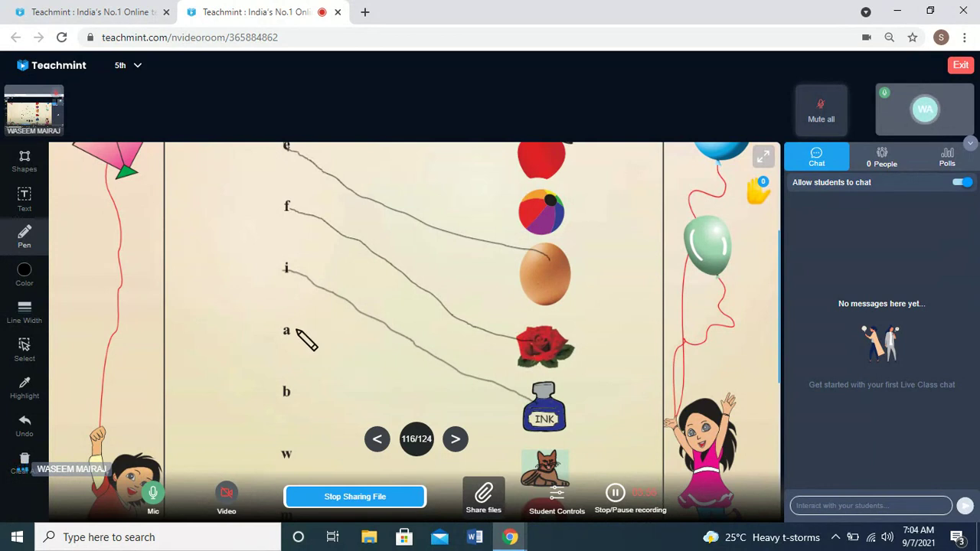
scroll(306, 338, up, 1)
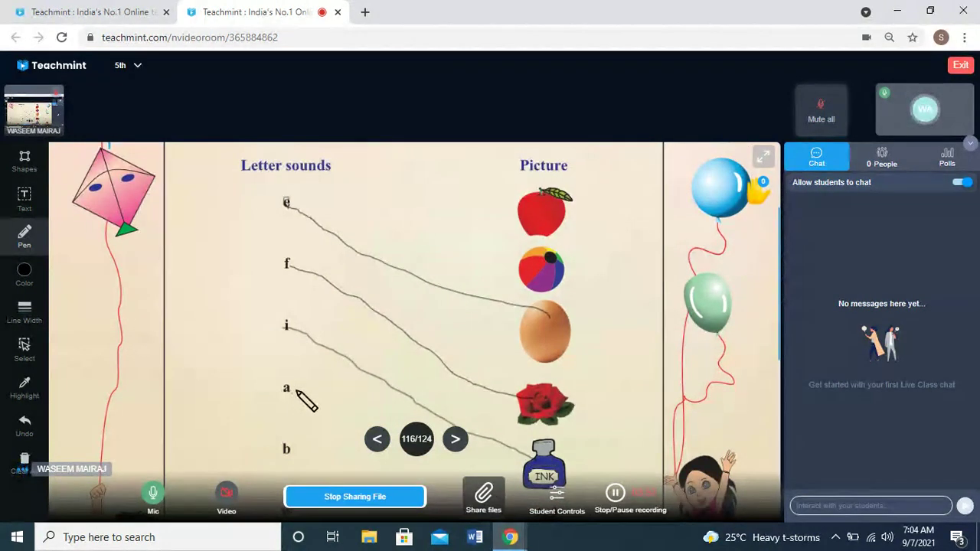
mouse_move(296, 391)
mouse_down()
mouse_move(427, 277)
mouse_move(514, 226)
mouse_up()
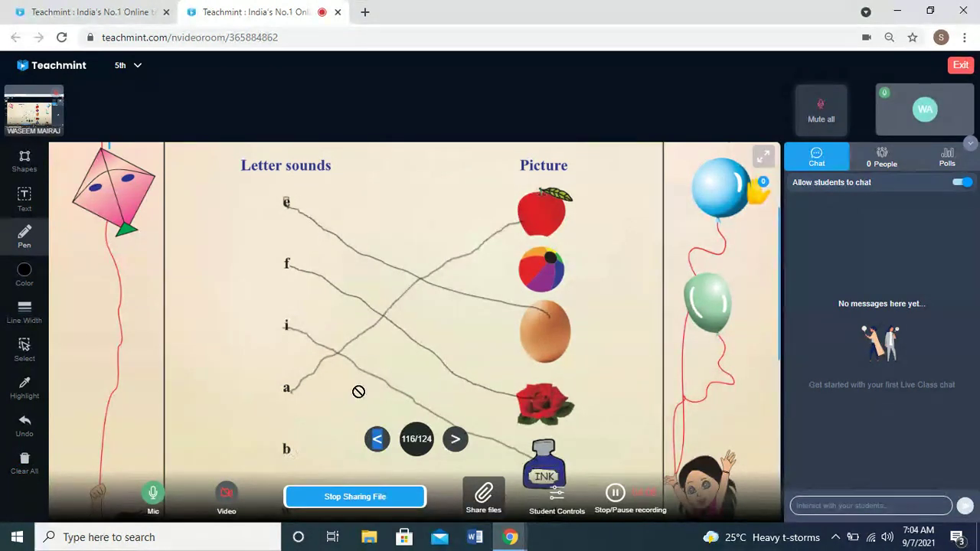
mouse_move(522, 280)
mouse_down()
mouse_move(443, 349)
mouse_move(370, 390)
mouse_up()
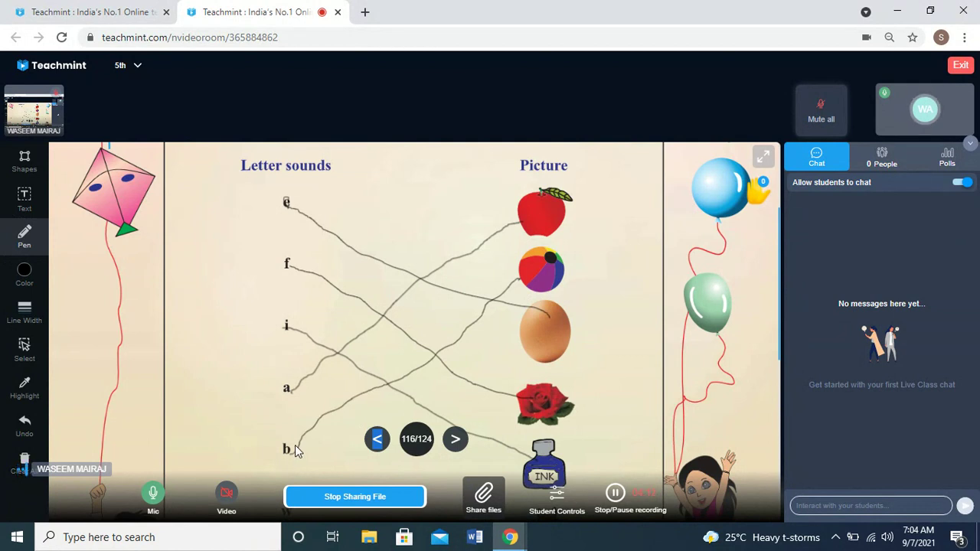
Scroll down and link w–watch, m–mountain, c–cat, y–red ring, h–horse with pen lines
scroll(295, 448, down, 3)
scroll(295, 452, down, 1)
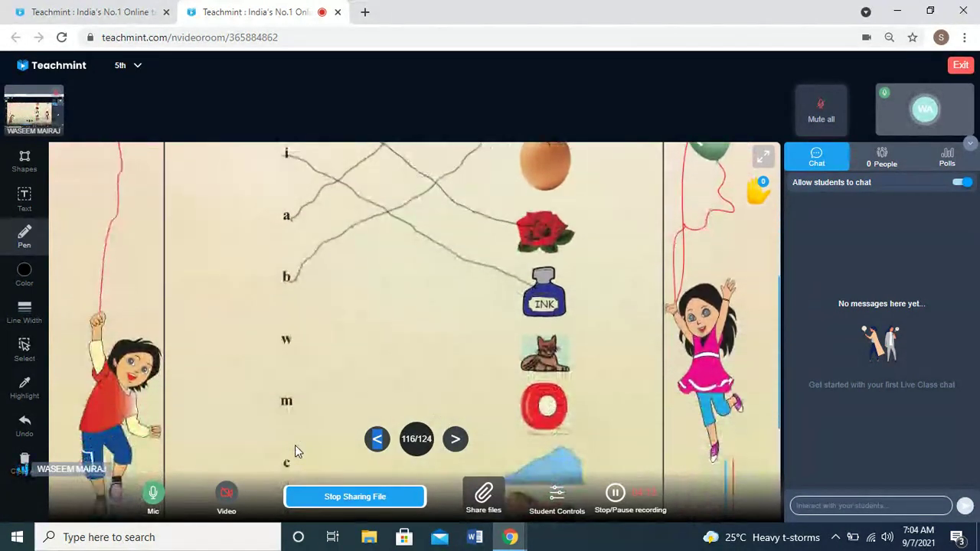
scroll(295, 452, down, 1)
scroll(294, 448, down, 2)
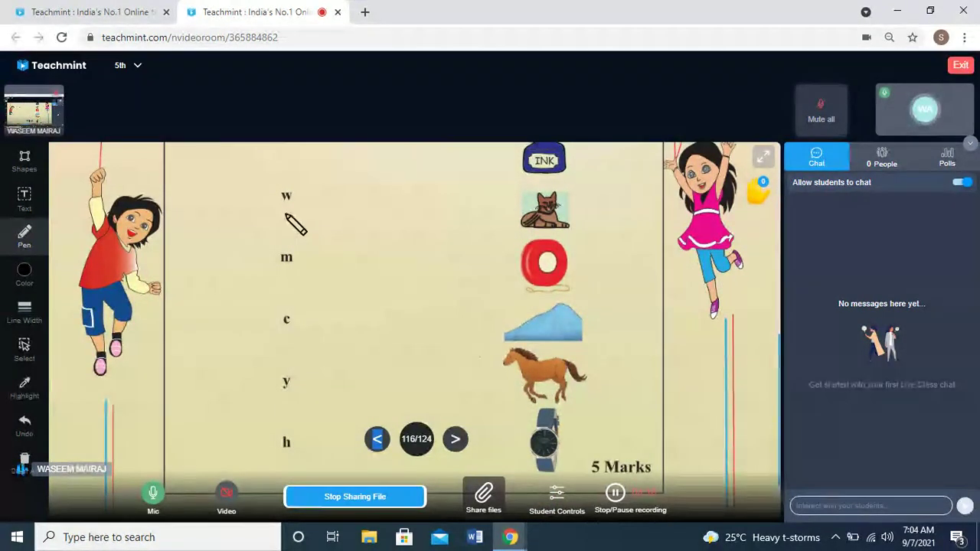
mouse_move(284, 193)
mouse_down()
mouse_move(487, 403)
mouse_move(551, 450)
mouse_up()
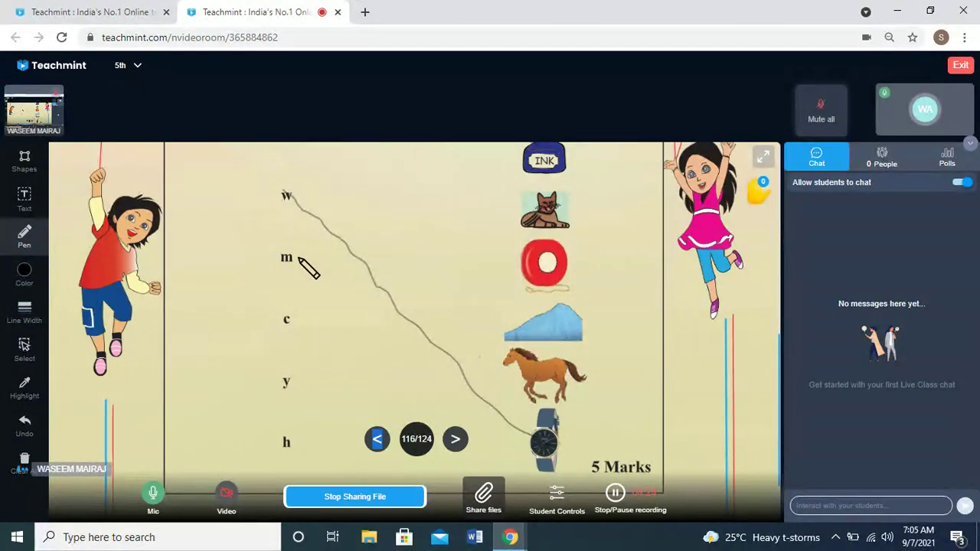
drag(291, 259, 540, 343)
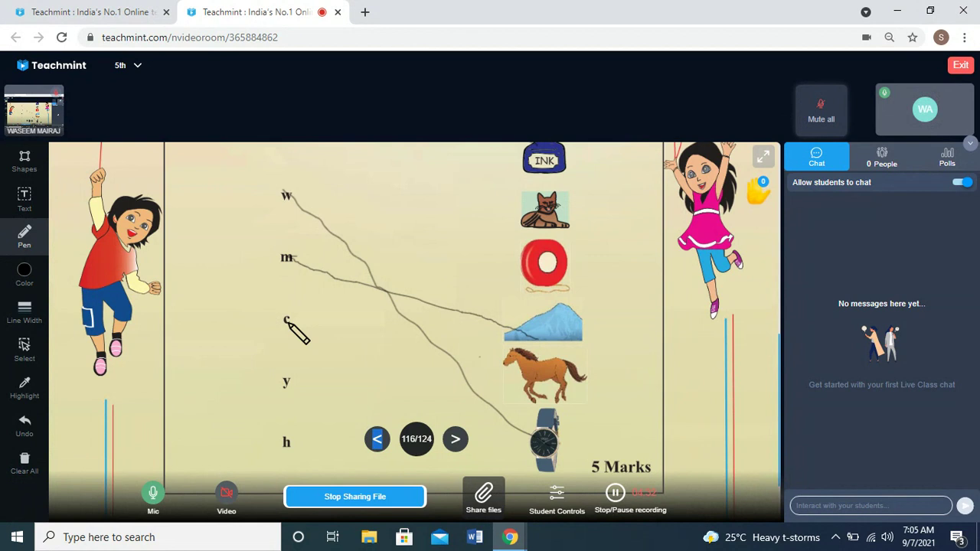
mouse_move(285, 319)
mouse_down()
mouse_move(400, 271)
mouse_move(482, 254)
mouse_move(525, 226)
mouse_up()
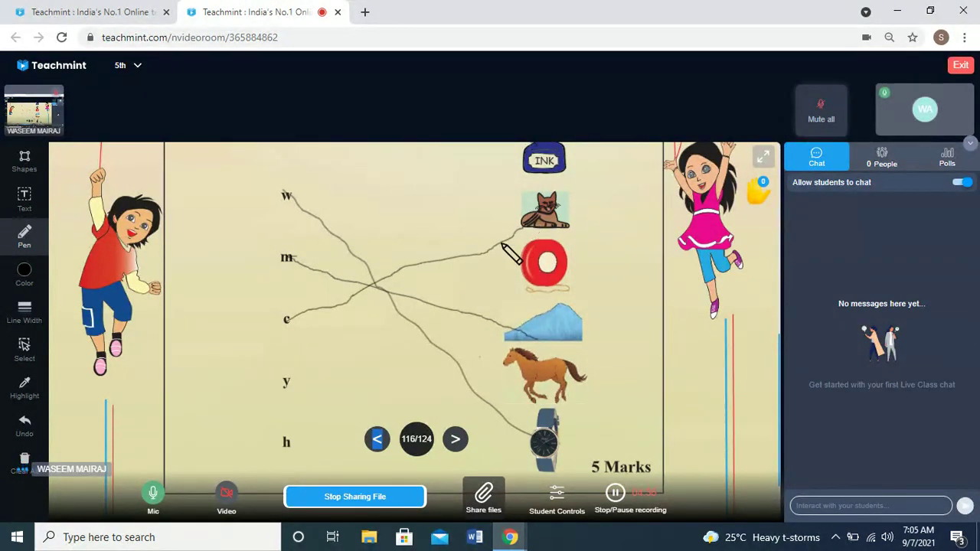
drag(288, 383, 528, 278)
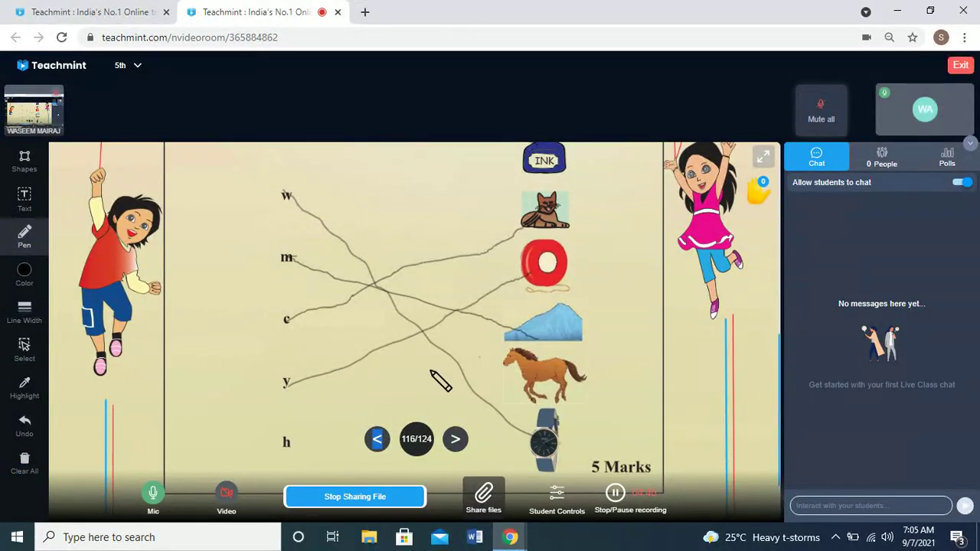
drag(505, 365, 308, 440)
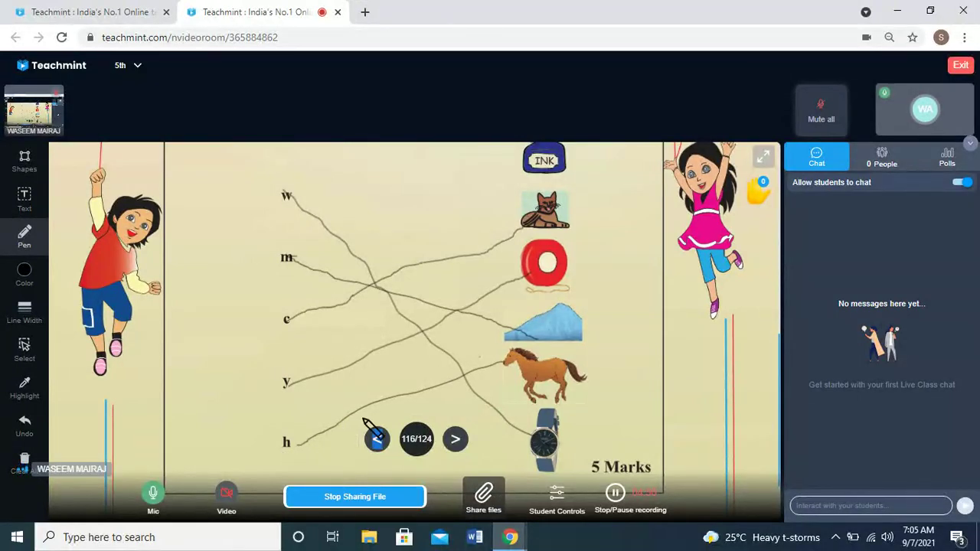
Scroll up and down slide 116 to review the completed matches
scroll(366, 429, up, 3)
scroll(366, 425, up, 5)
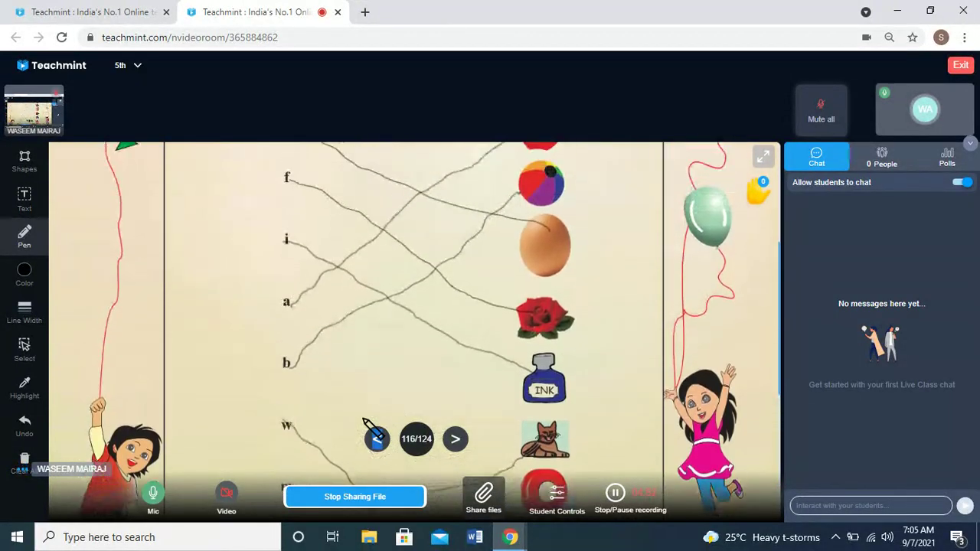
scroll(367, 425, up, 2)
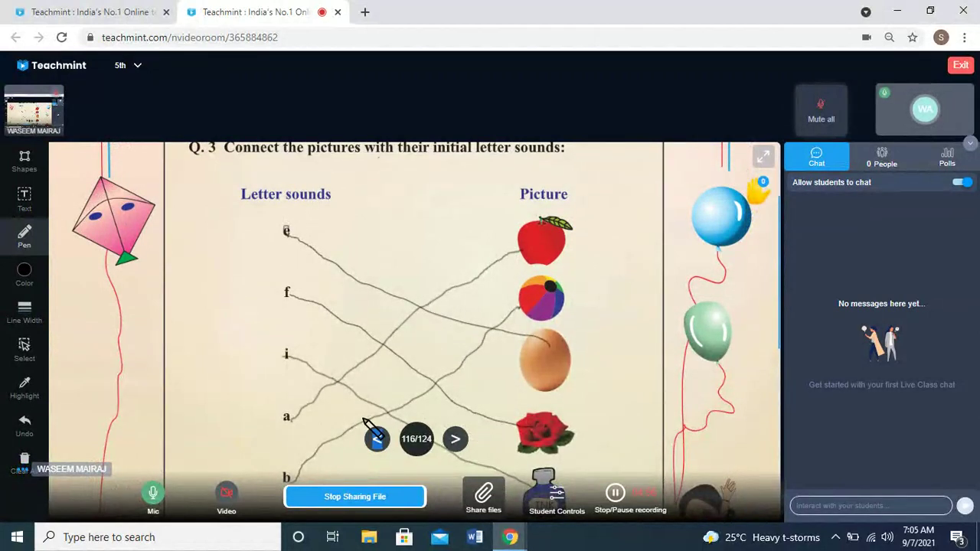
scroll(366, 423, down, 4)
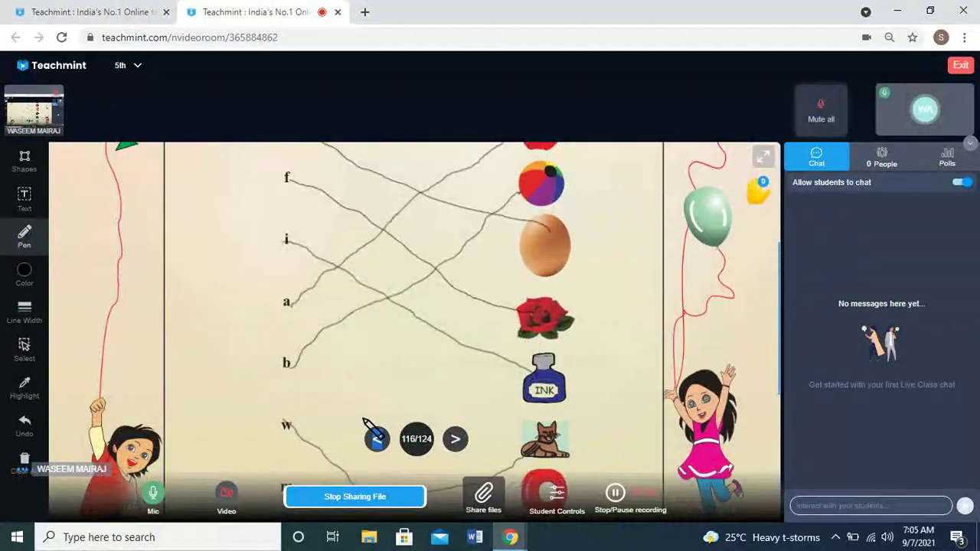
scroll(368, 423, down, 2)
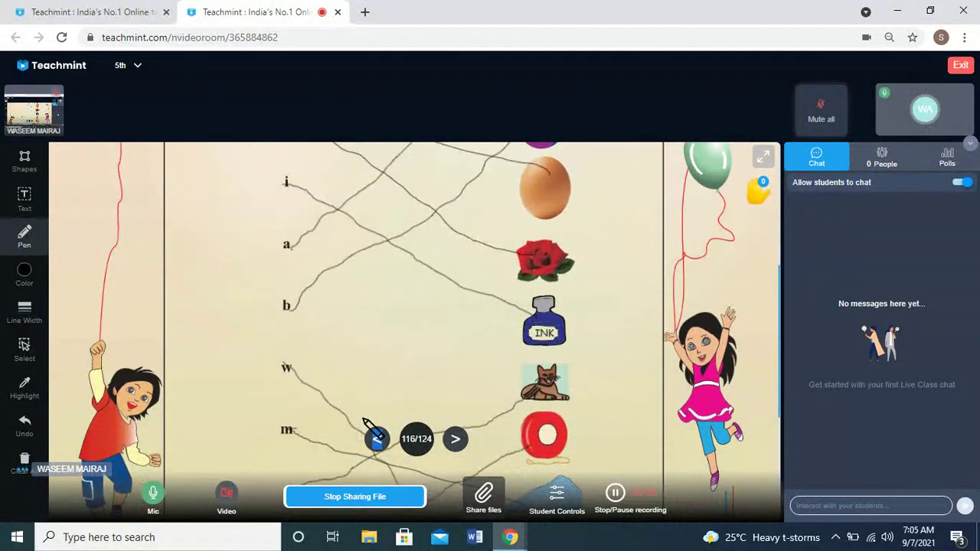
scroll(366, 423, down, 1)
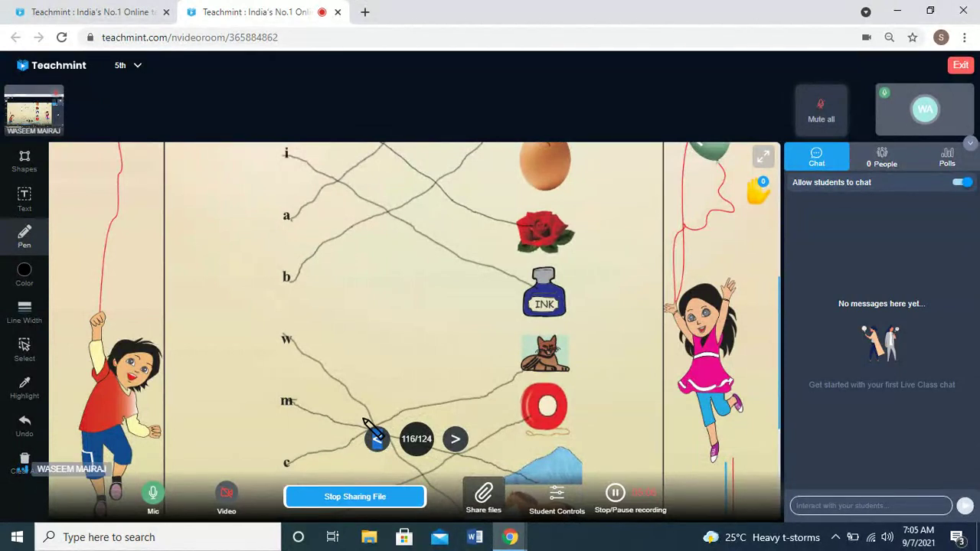
scroll(367, 423, up, 5)
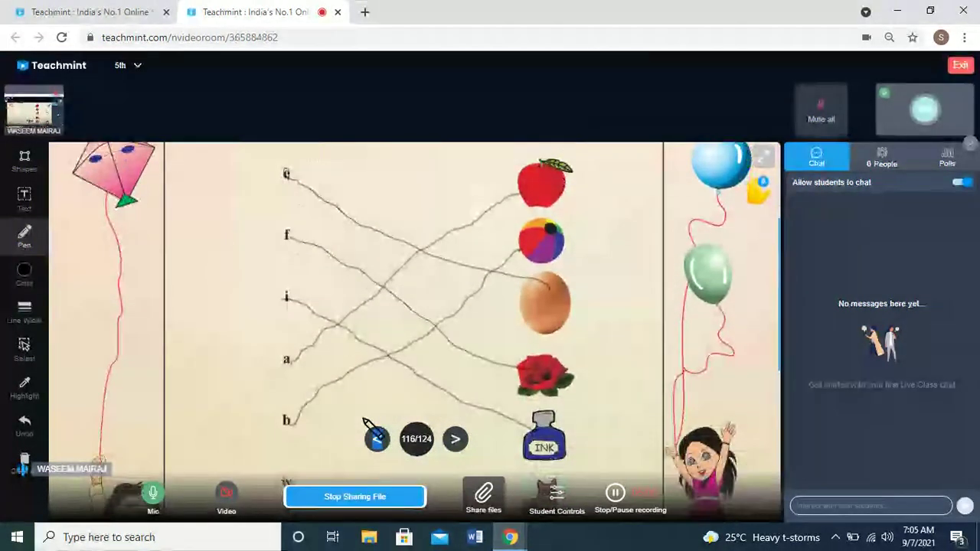
scroll(366, 423, down, 4)
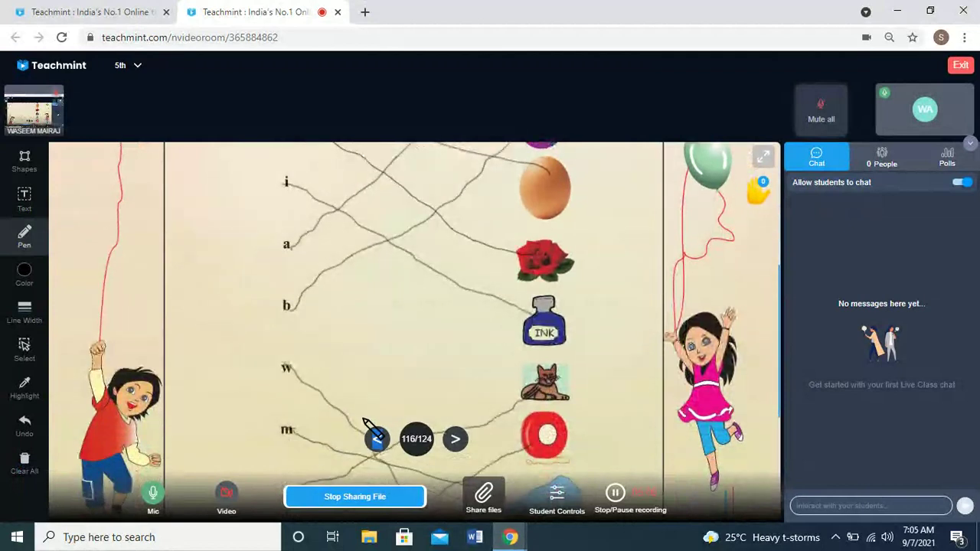
scroll(366, 423, down, 4)
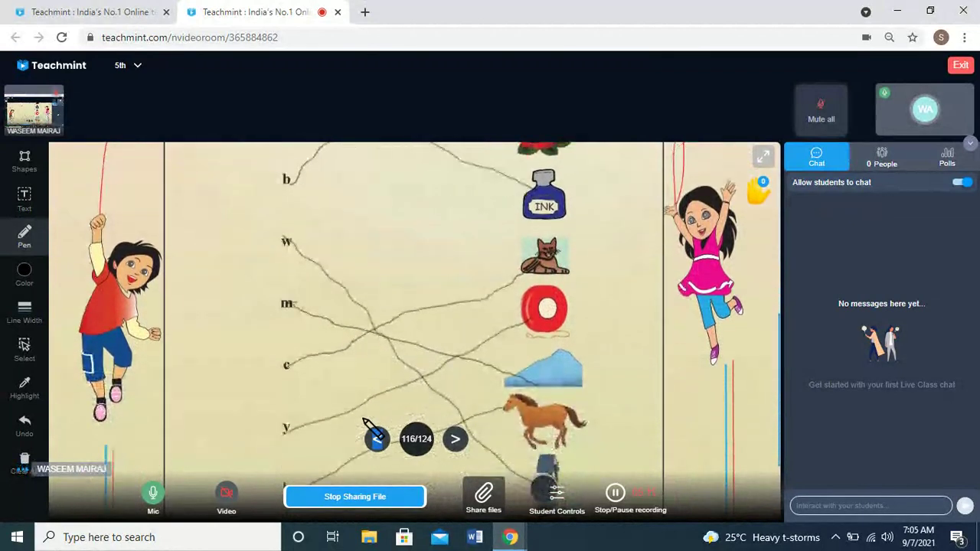
scroll(366, 423, down, 2)
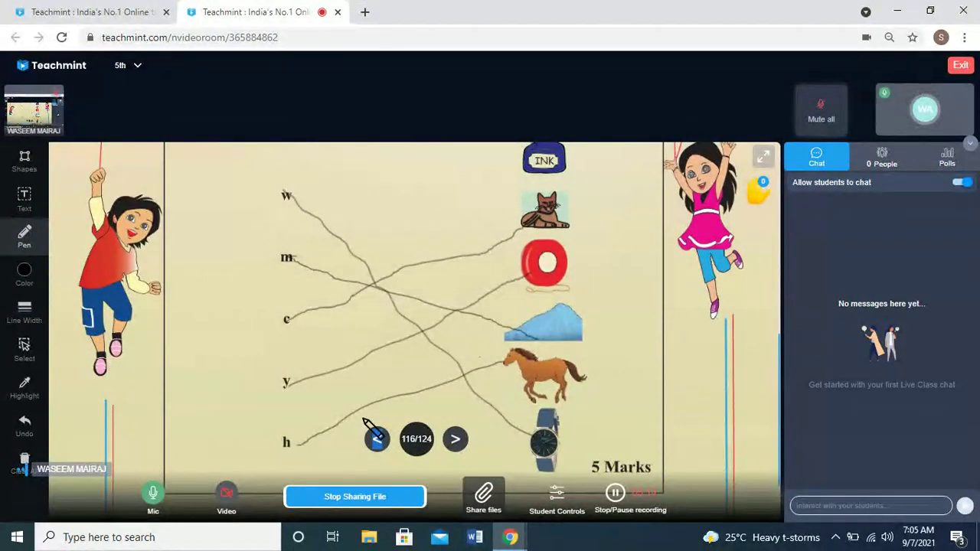
scroll(366, 424, down, 2)
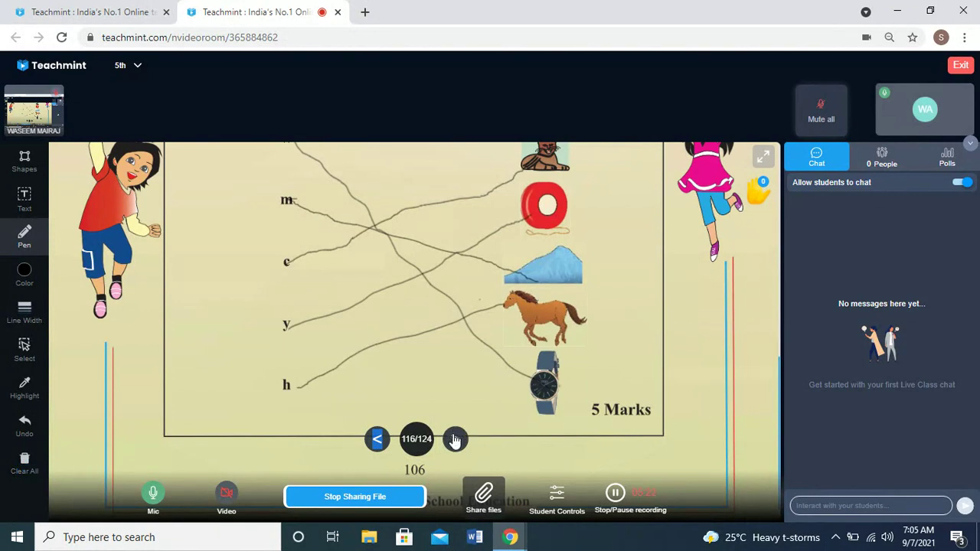
Go to slide 117 and draw three standing lines beside Q.4(a)
click(455, 440)
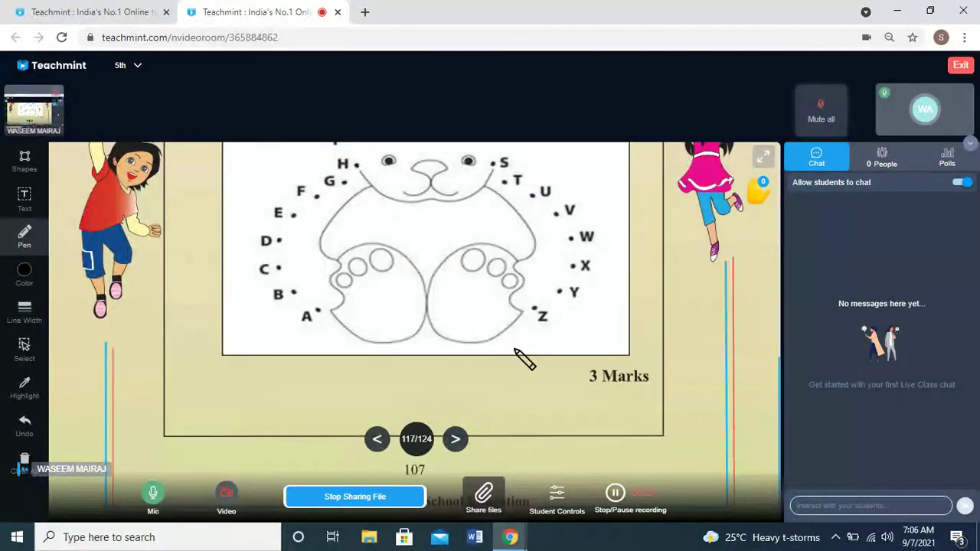
scroll(524, 360, up, 5)
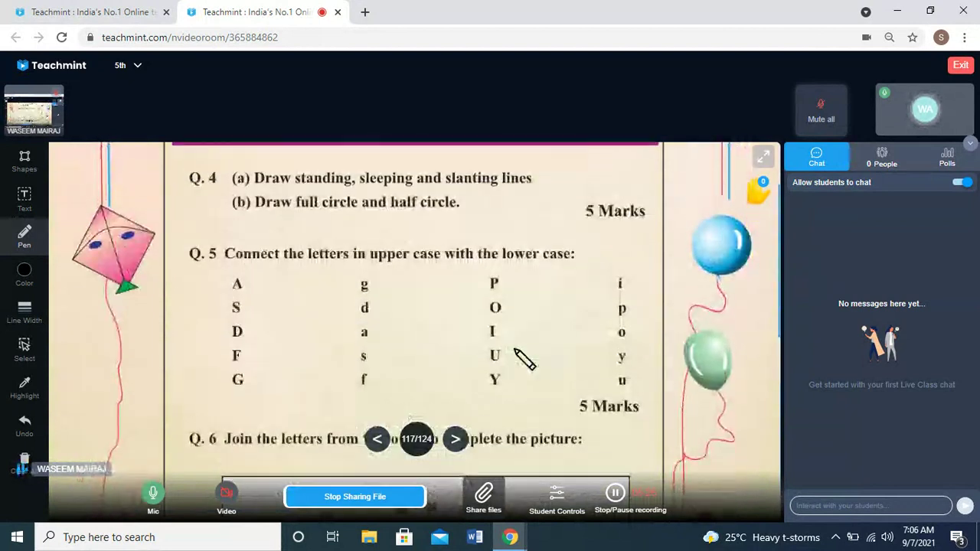
scroll(517, 354, up, 3)
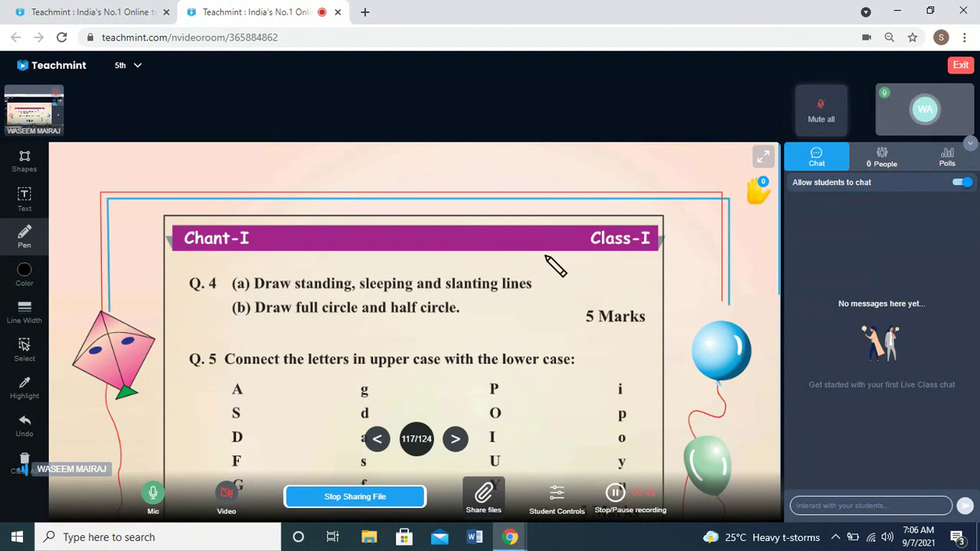
drag(545, 256, 545, 292)
drag(553, 256, 554, 292)
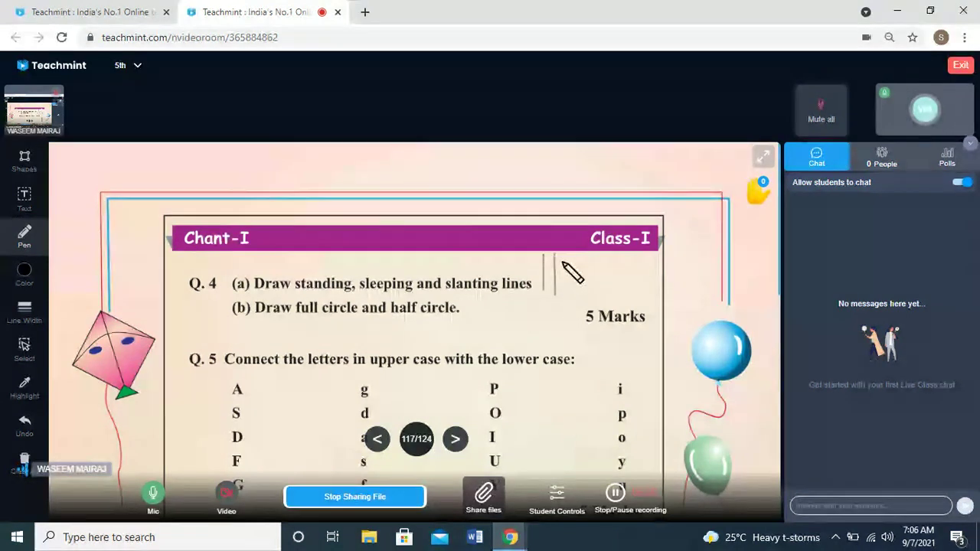
drag(563, 256, 564, 292)
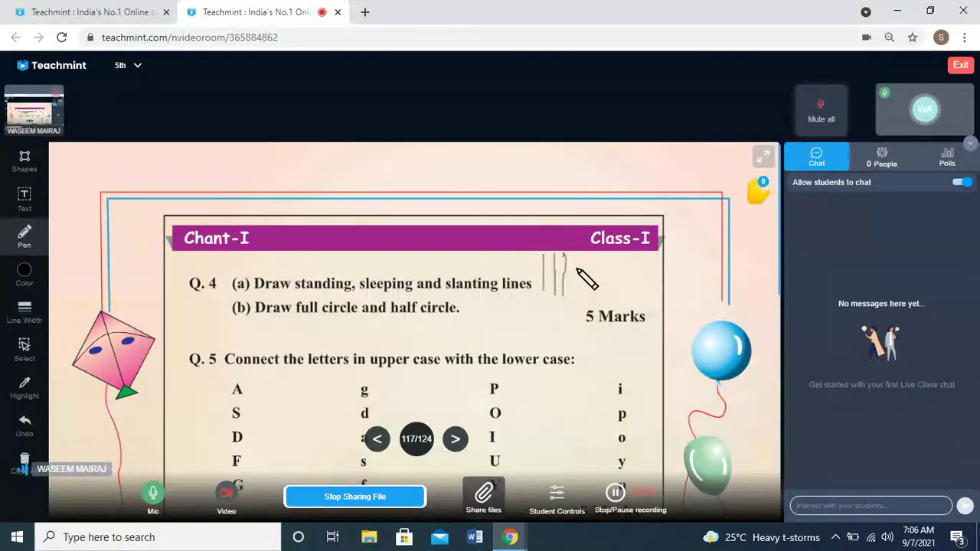
Add two sleeping lines and then two slanting lines after the standing lines
drag(577, 266, 612, 266)
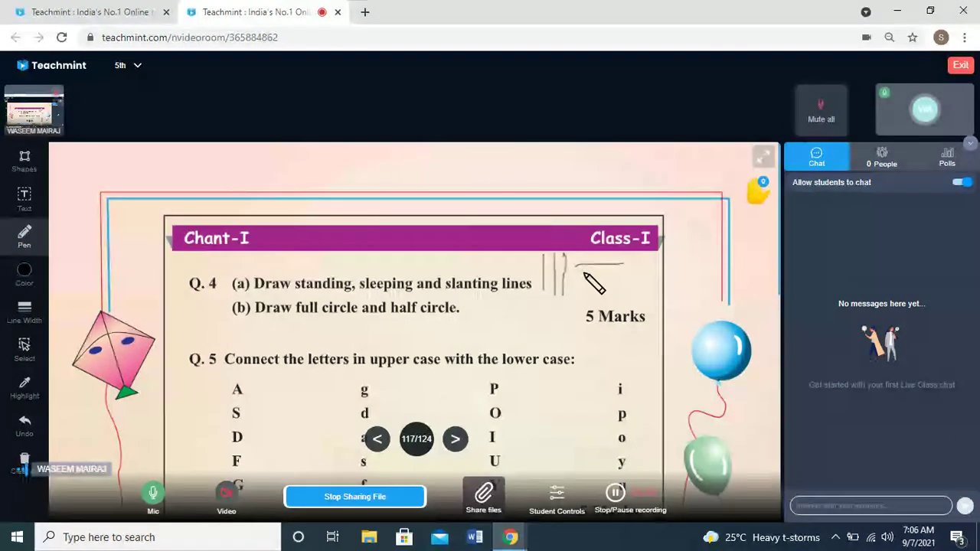
mouse_move(582, 273)
mouse_down()
mouse_move(623, 273)
mouse_move(594, 282)
mouse_move(622, 282)
mouse_up()
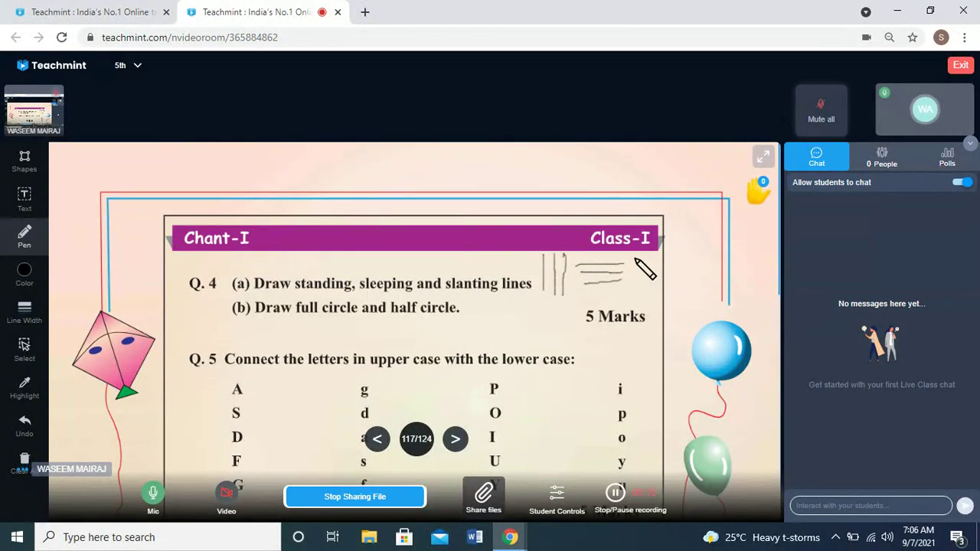
drag(635, 259, 664, 291)
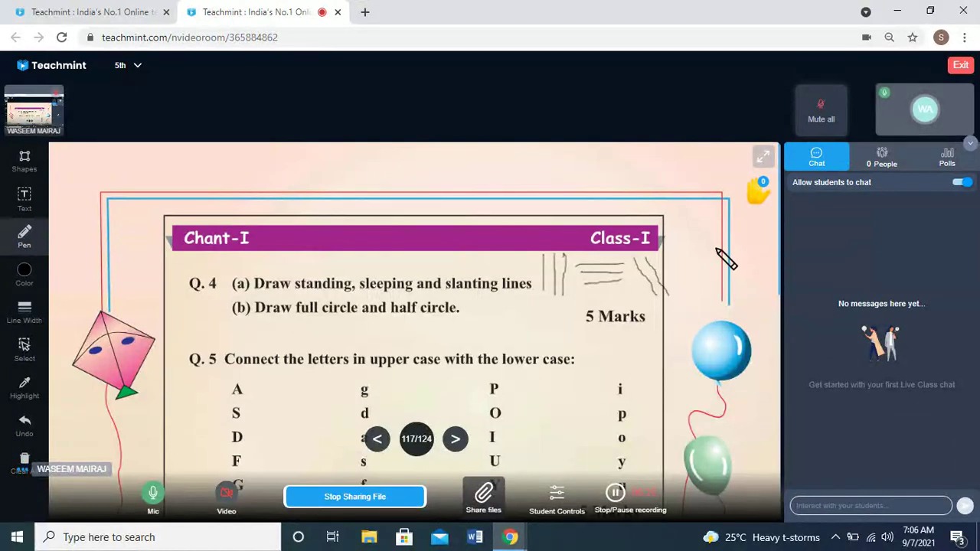
mouse_move(717, 255)
mouse_down()
mouse_move(680, 295)
mouse_move(700, 317)
mouse_up()
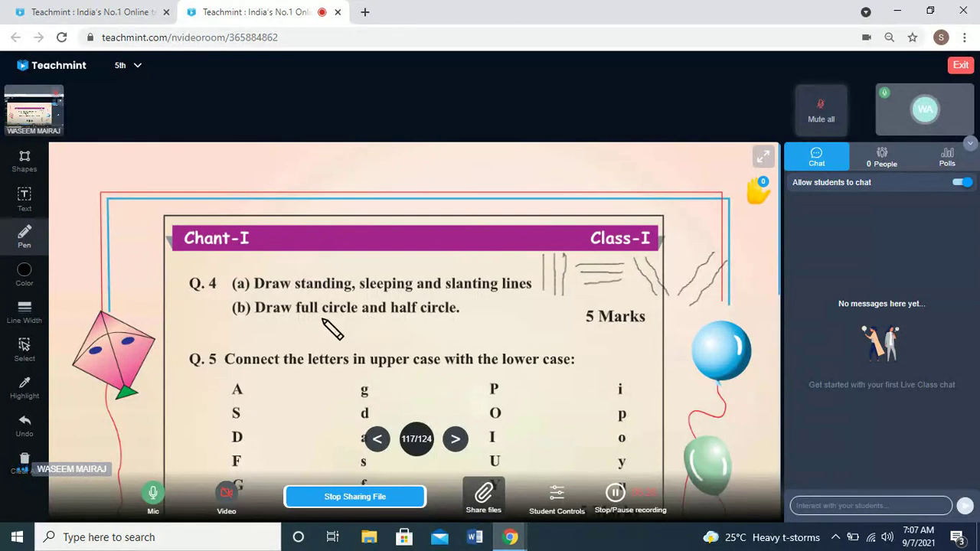
Draw one full circle and half-circle arcs beneath Q.4(b)
mouse_move(318, 317)
mouse_down()
mouse_move(298, 344)
mouse_move(313, 347)
mouse_move(332, 328)
mouse_up()
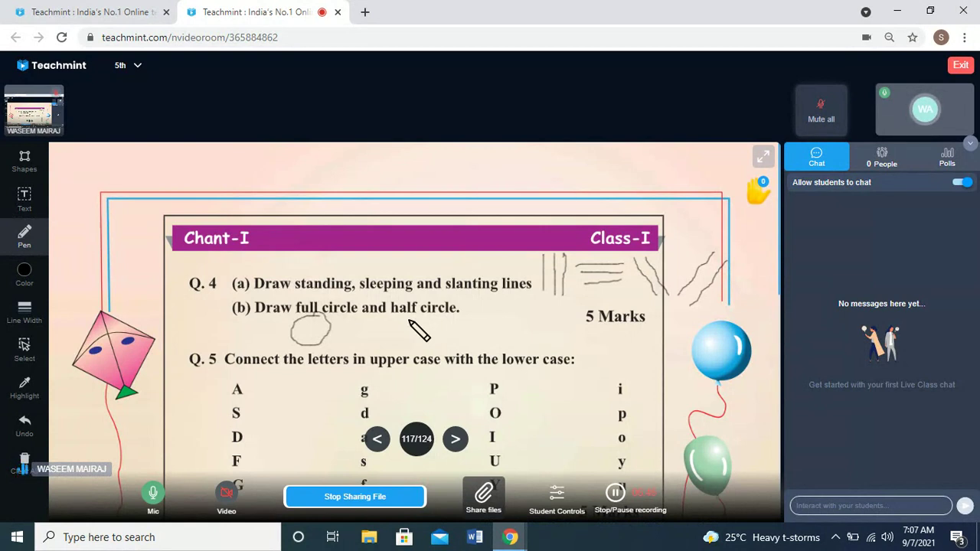
mouse_move(408, 320)
mouse_down()
mouse_move(389, 357)
mouse_move(406, 357)
mouse_move(407, 321)
mouse_up()
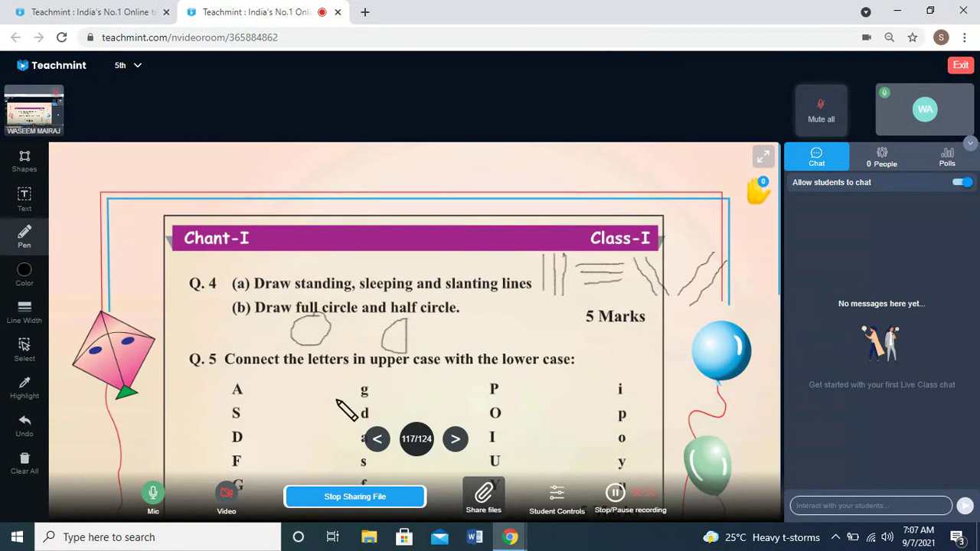
mouse_move(476, 311)
mouse_down()
mouse_move(458, 338)
mouse_move(475, 347)
mouse_move(479, 311)
mouse_move(513, 311)
mouse_move(491, 335)
mouse_move(516, 342)
mouse_move(519, 312)
mouse_up()
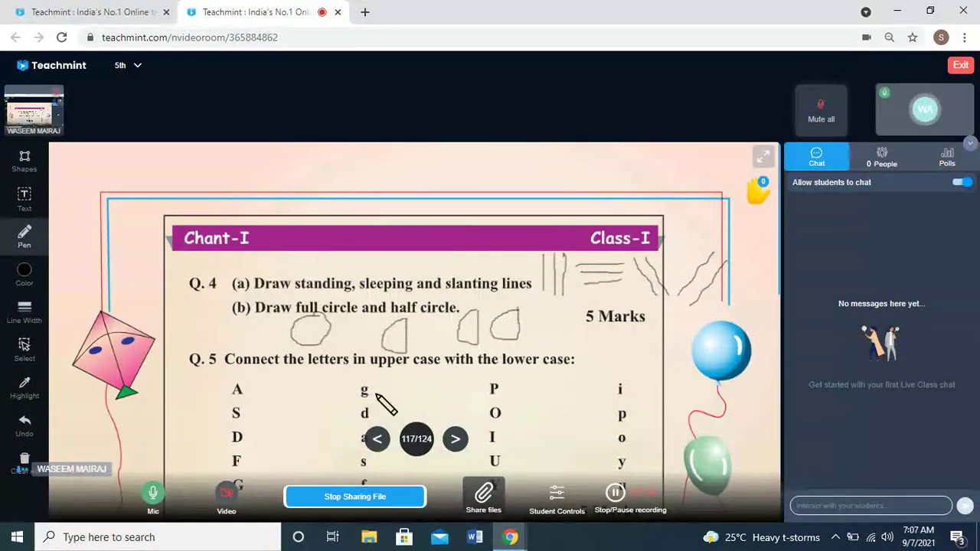
Scroll to Q.5 and link capitals A, S, D, F, G to their lowercase letters
scroll(278, 366, down, 3)
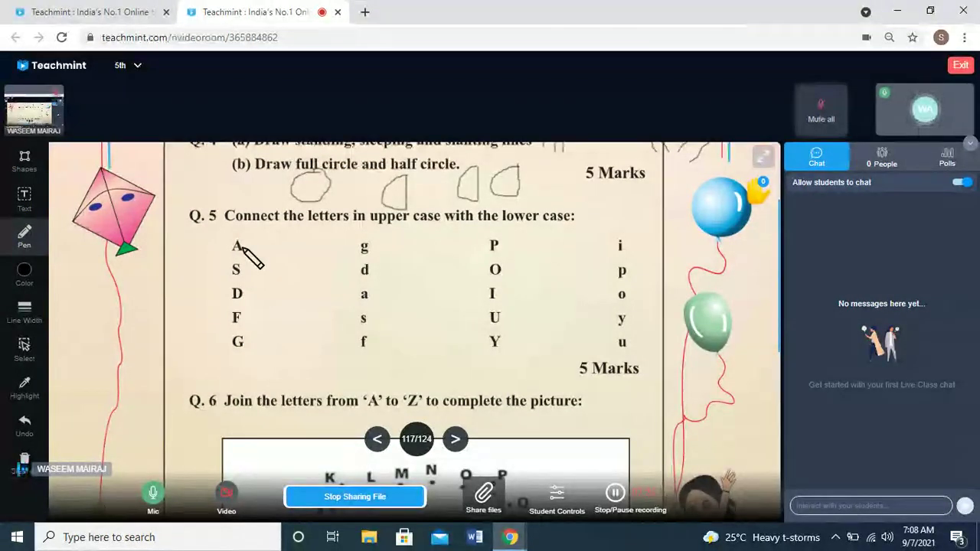
drag(242, 246, 366, 292)
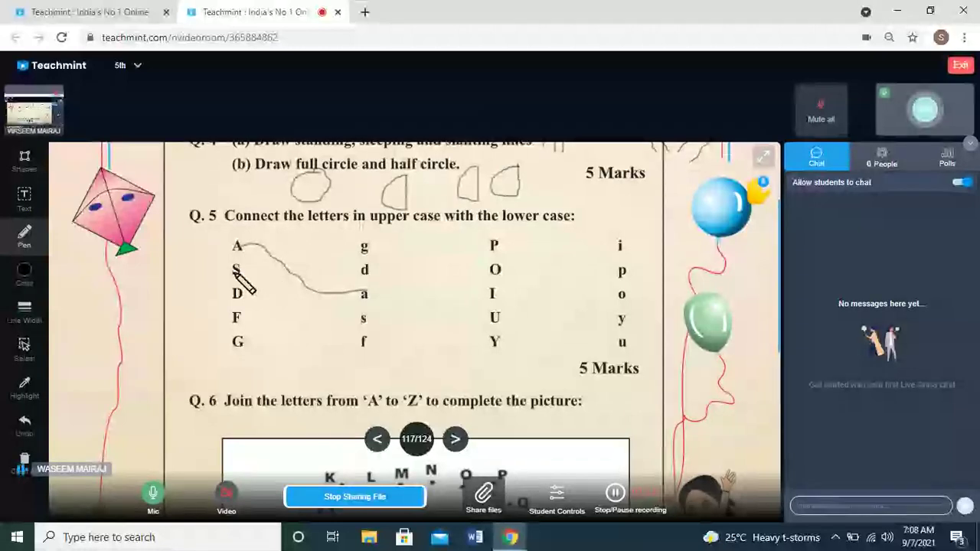
drag(235, 269, 363, 321)
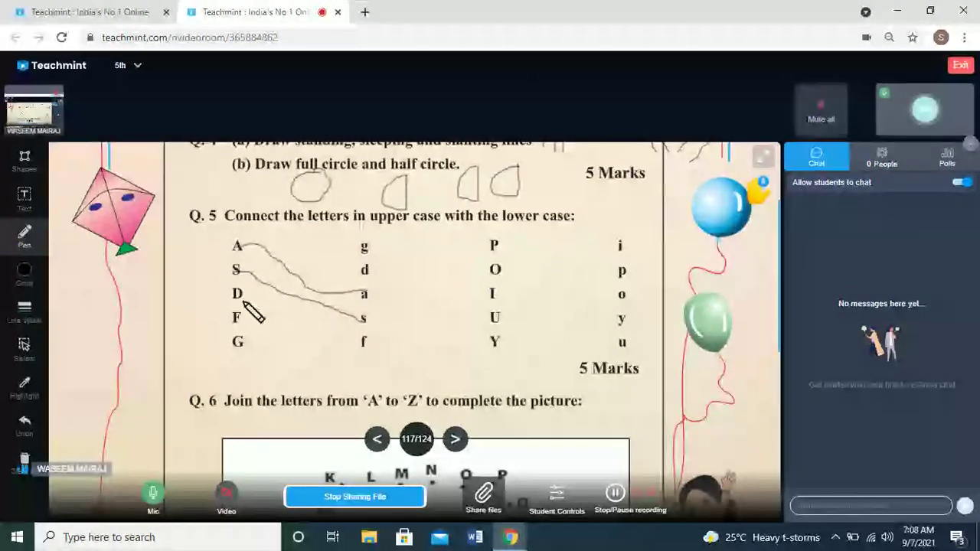
drag(244, 297, 359, 274)
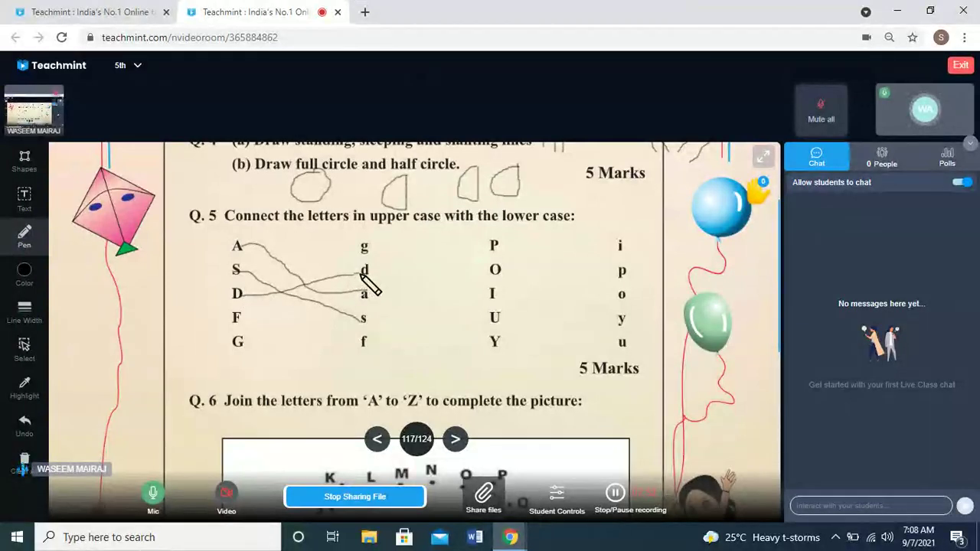
drag(242, 318, 361, 343)
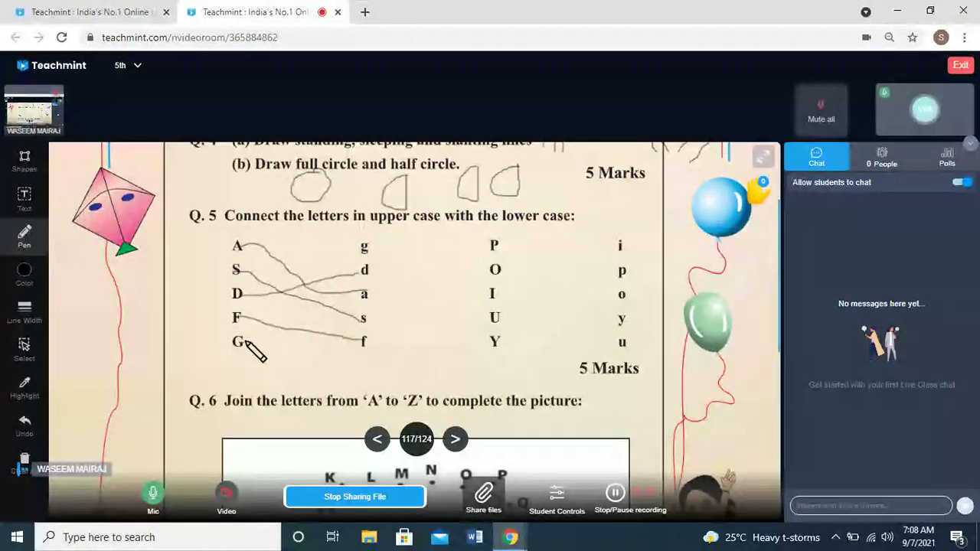
drag(247, 342, 368, 255)
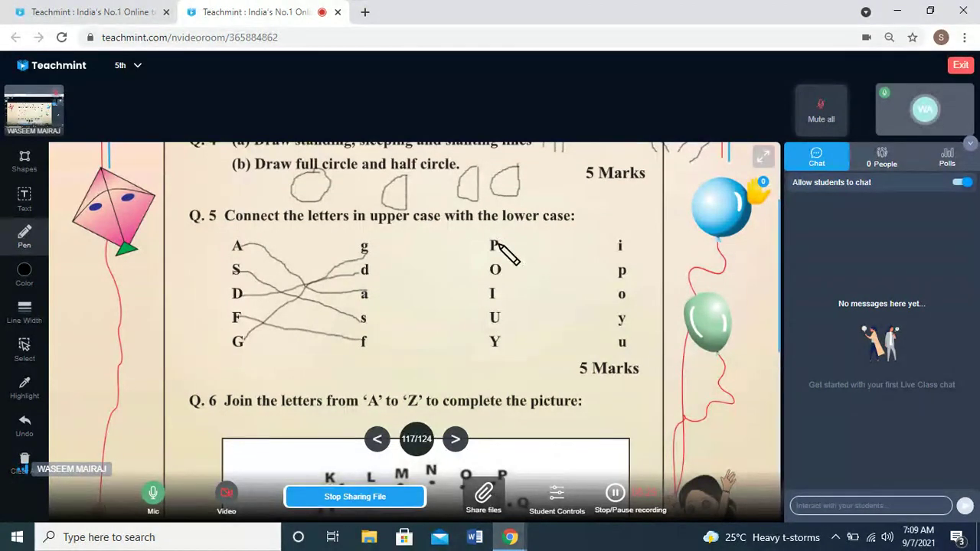
Link uppercase P, O, I, U, Y to lowercase p, o, i, u, y in Q.5
mouse_move(498, 246)
mouse_down()
mouse_move(563, 270)
mouse_move(620, 273)
mouse_up()
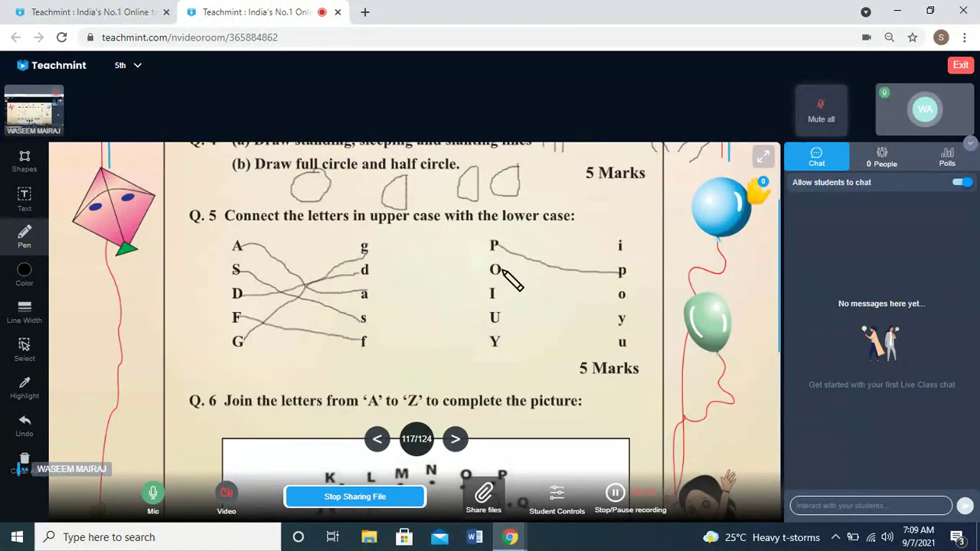
mouse_move(503, 271)
mouse_down()
mouse_move(534, 286)
mouse_move(619, 298)
mouse_up()
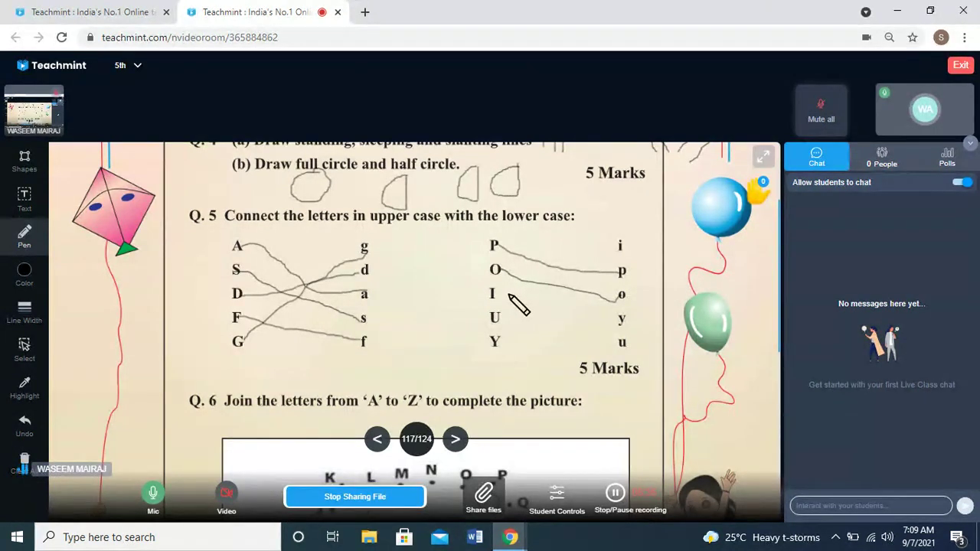
drag(495, 294, 622, 247)
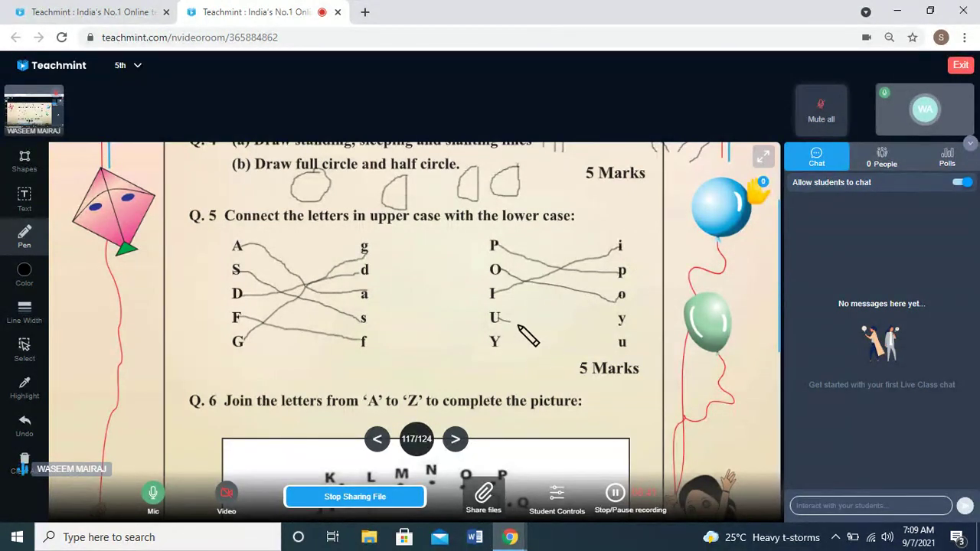
drag(506, 337, 622, 346)
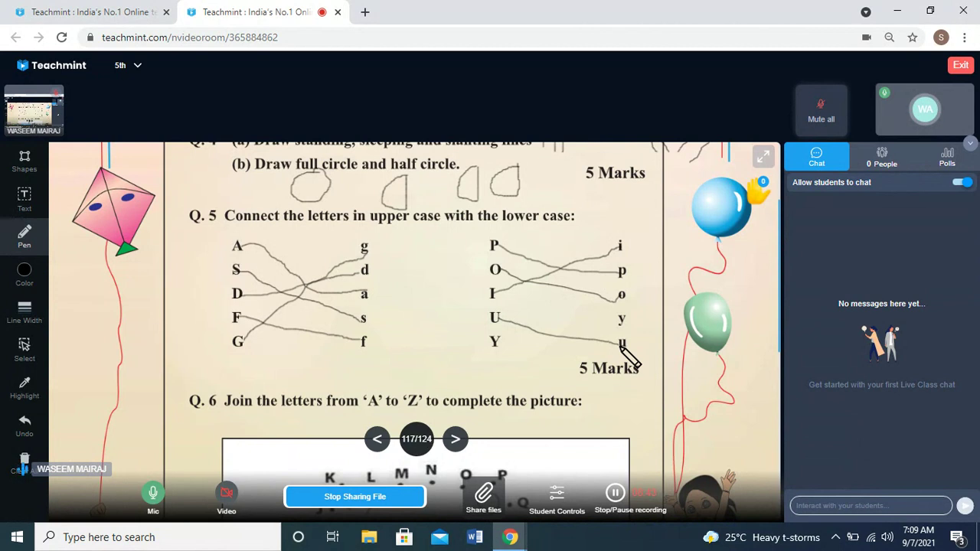
drag(503, 344, 629, 323)
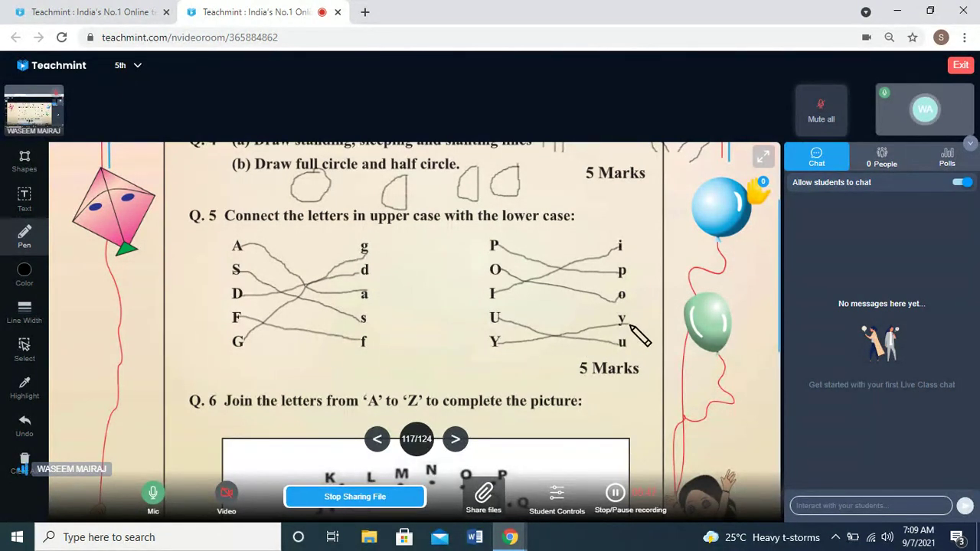
Scroll down to the Q.6 dot-to-dot bear and trace its left side in pen
scroll(640, 334, down, 5)
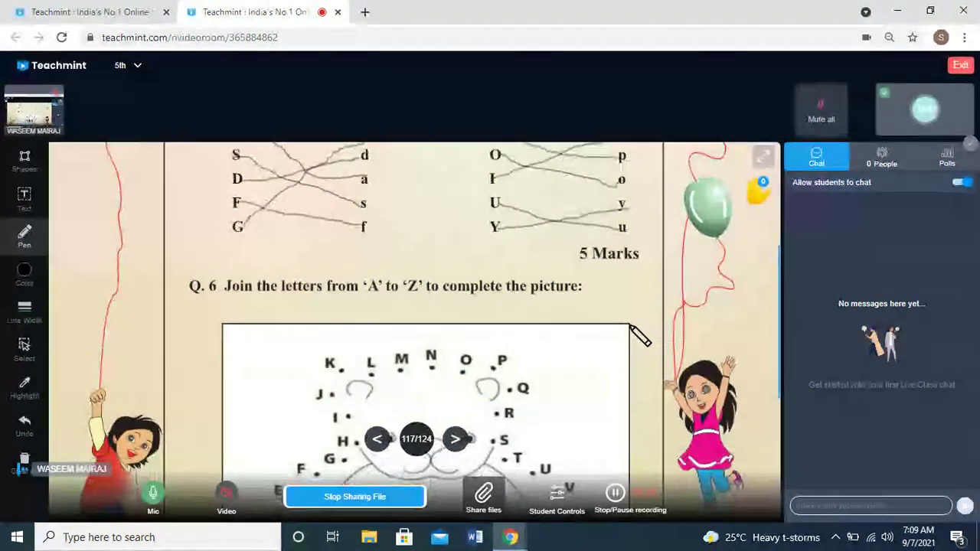
scroll(635, 333, down, 1)
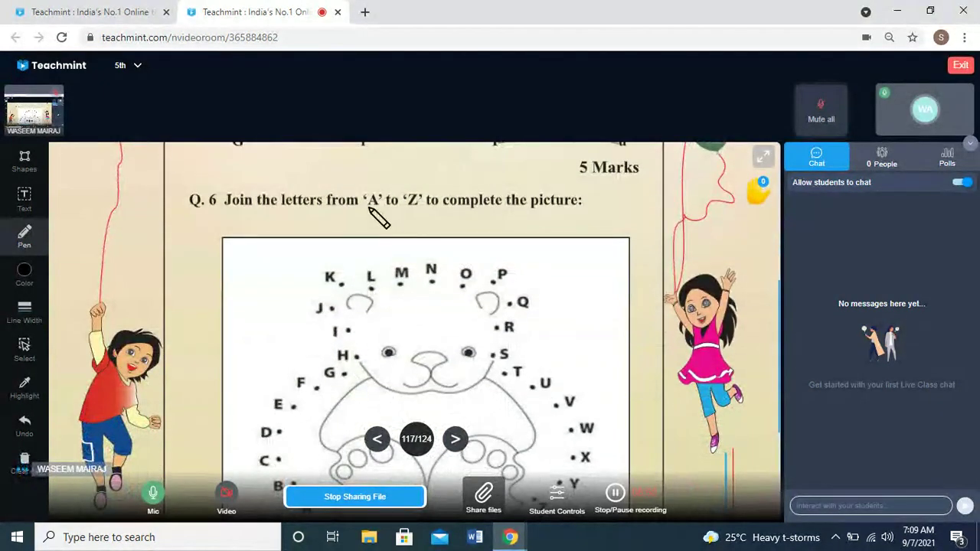
scroll(376, 217, down, 1)
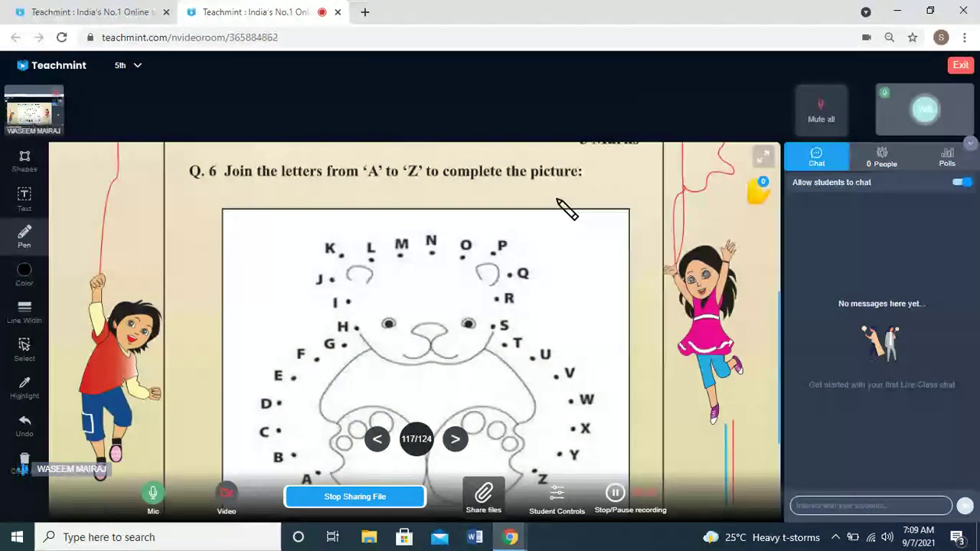
scroll(565, 208, down, 2)
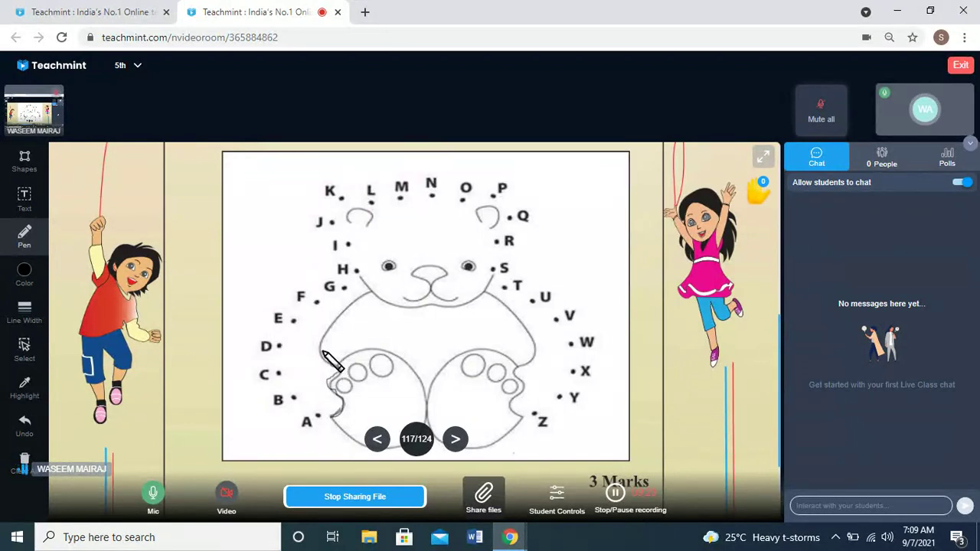
mouse_move(322, 348)
mouse_down()
mouse_move(331, 363)
mouse_move(321, 343)
mouse_move(348, 316)
mouse_up()
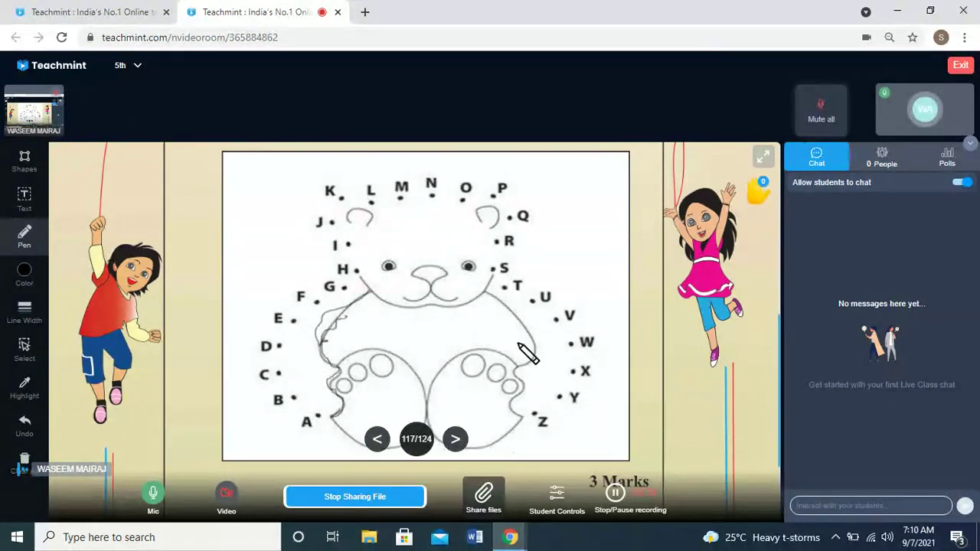
Scroll around the page and add another pen stroke along the bear's left side
scroll(348, 391, up, 1)
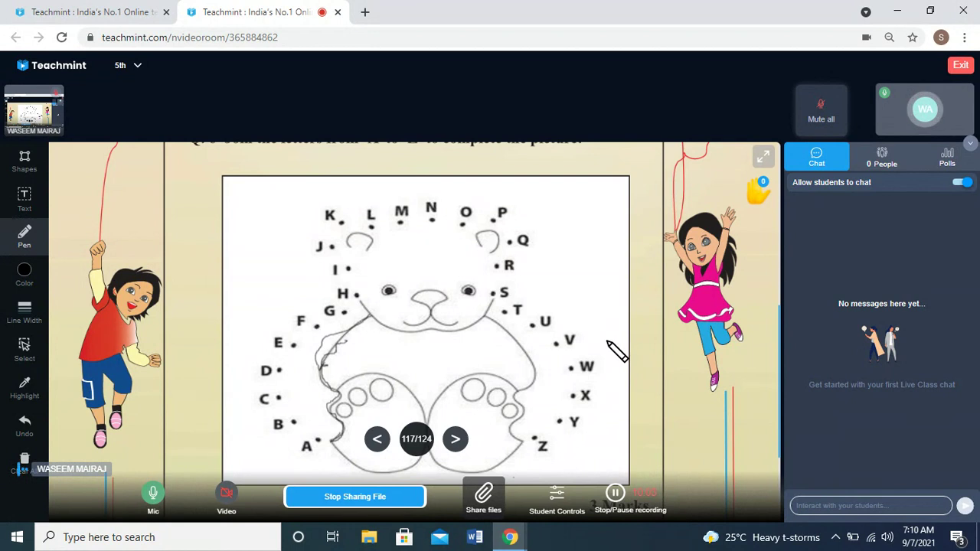
scroll(607, 343, up, 1)
scroll(616, 351, up, 1)
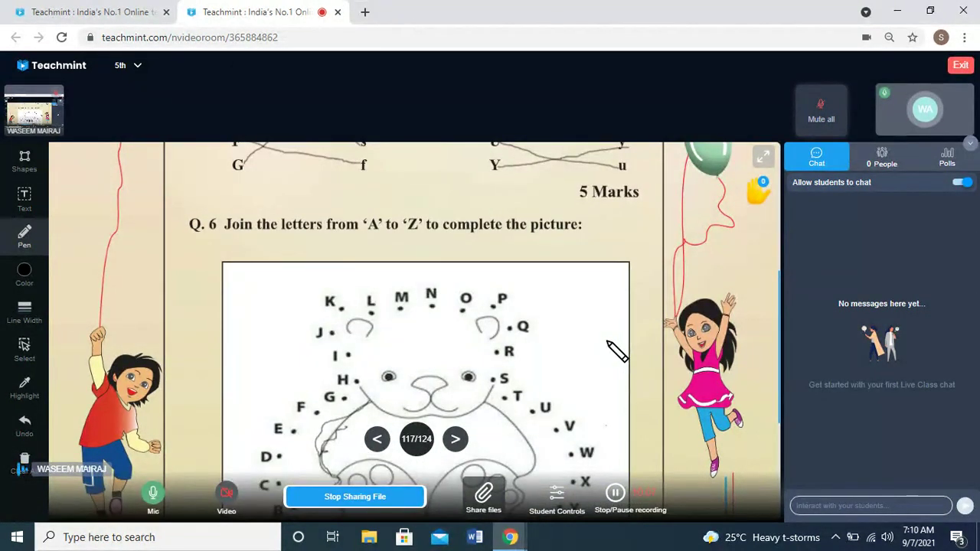
scroll(609, 343, down, 2)
scroll(617, 351, down, 1)
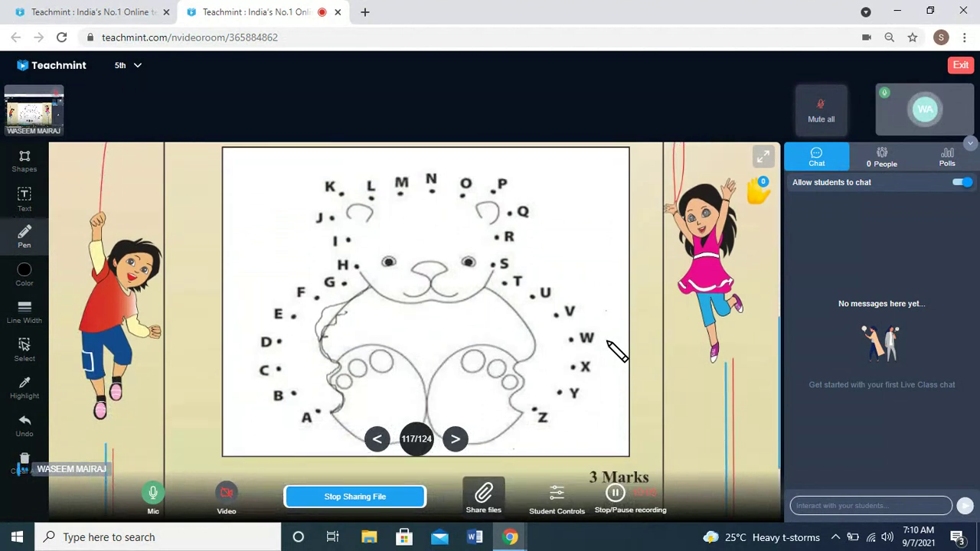
scroll(616, 351, up, 2)
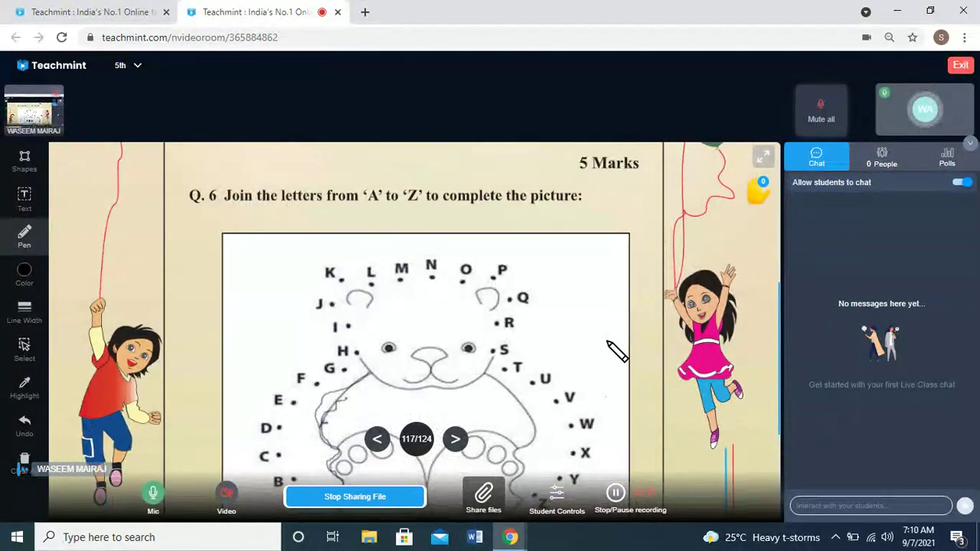
scroll(608, 343, down, 3)
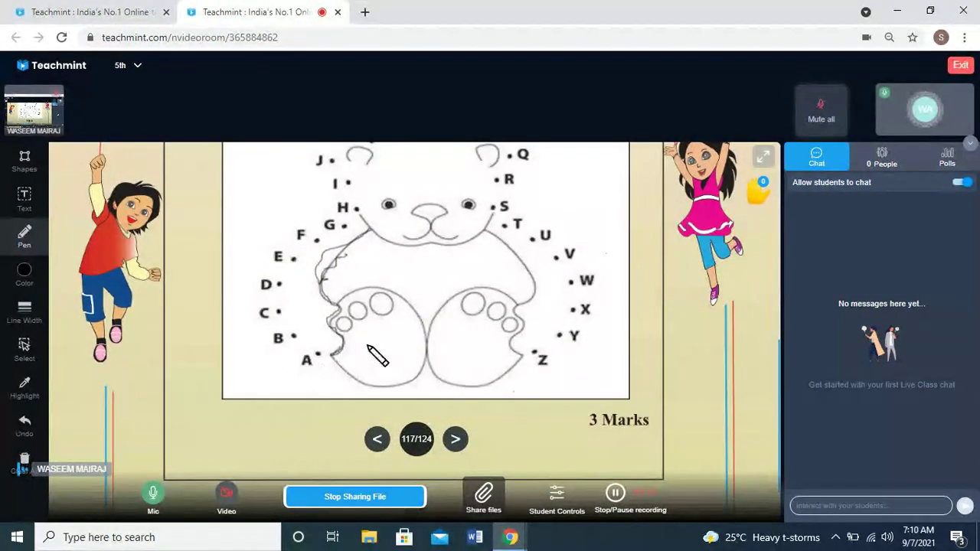
mouse_move(334, 355)
mouse_down()
mouse_move(345, 351)
mouse_move(328, 328)
mouse_move(333, 307)
mouse_up()
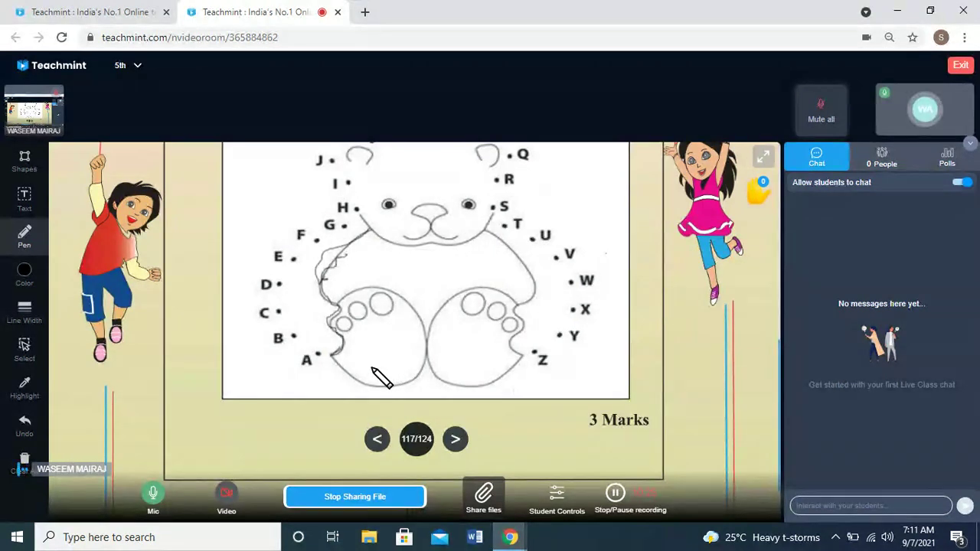
Advance to slide 118, the Class 1 Term II Model Test Paper, and scroll to its top
click(457, 441)
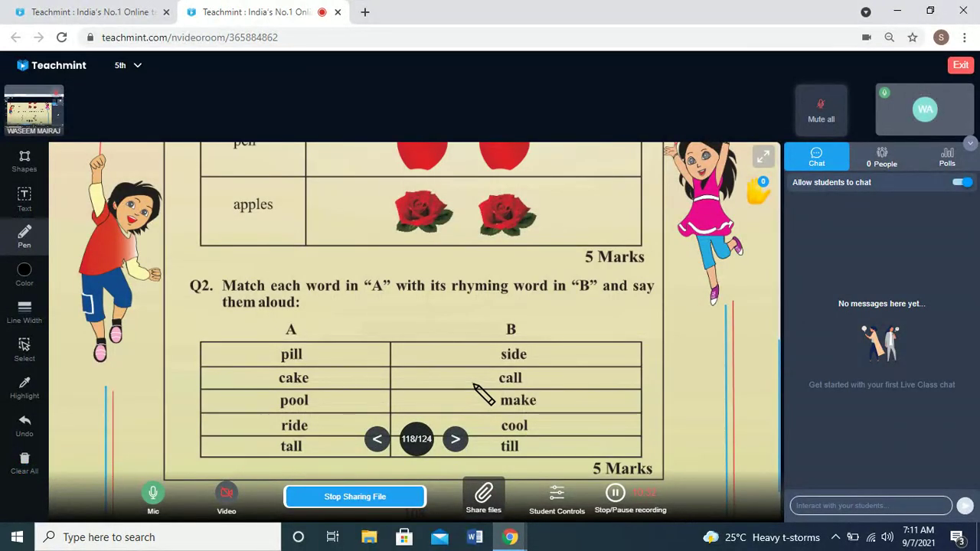
scroll(482, 394, up, 5)
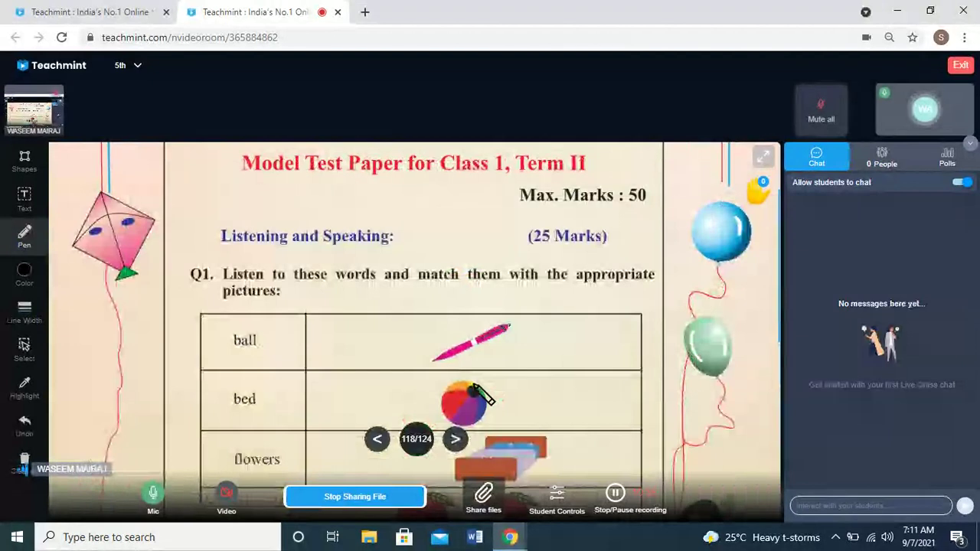